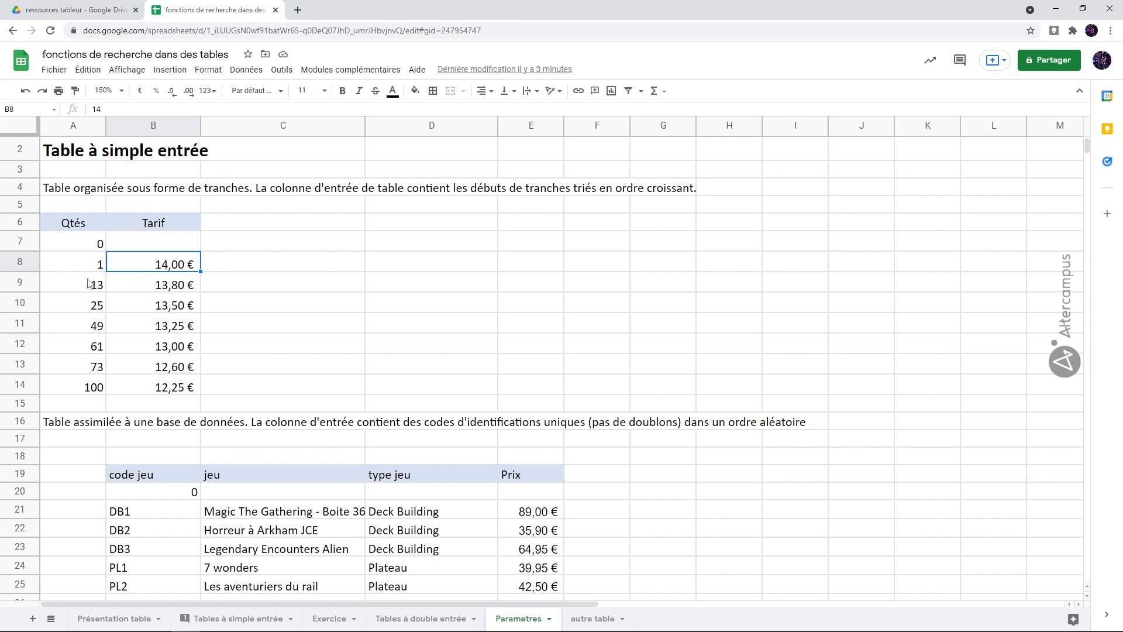
Examine the quantity brackets and tariffs on the Parametres sheet, and the bottle count and Prix unitaire cells in Tables à simple entrée
click(166, 289)
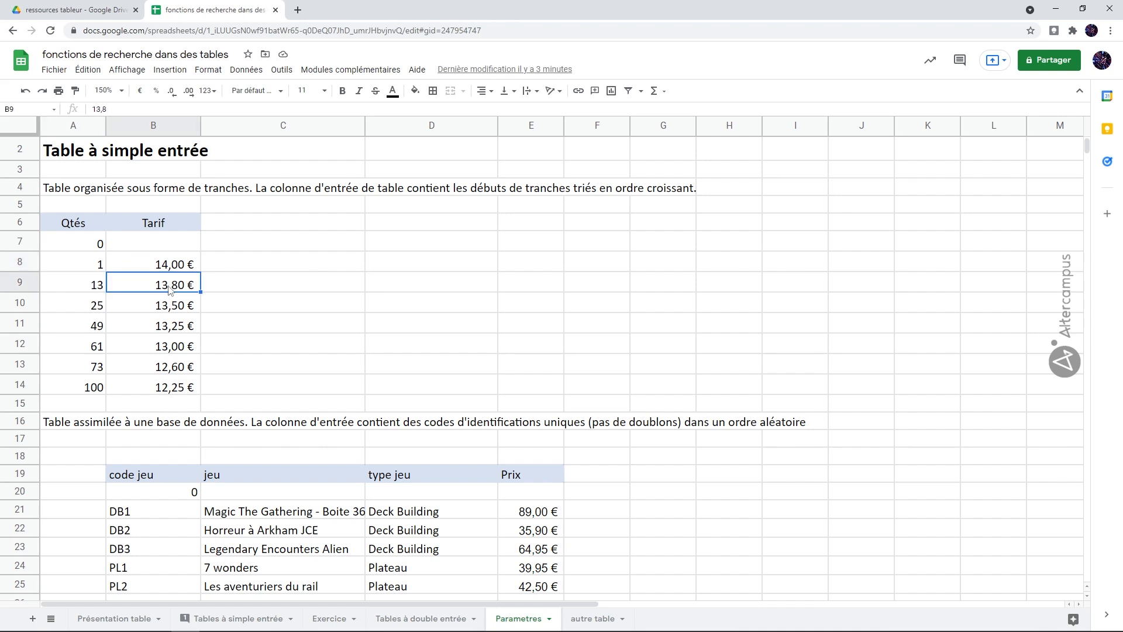
click(97, 315)
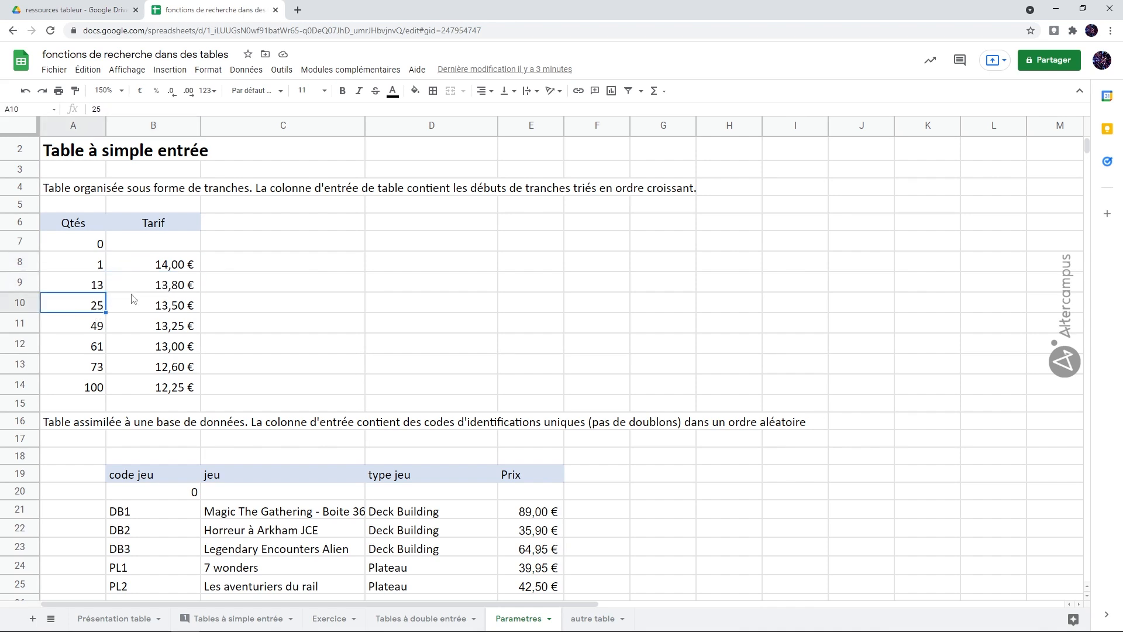
click(170, 309)
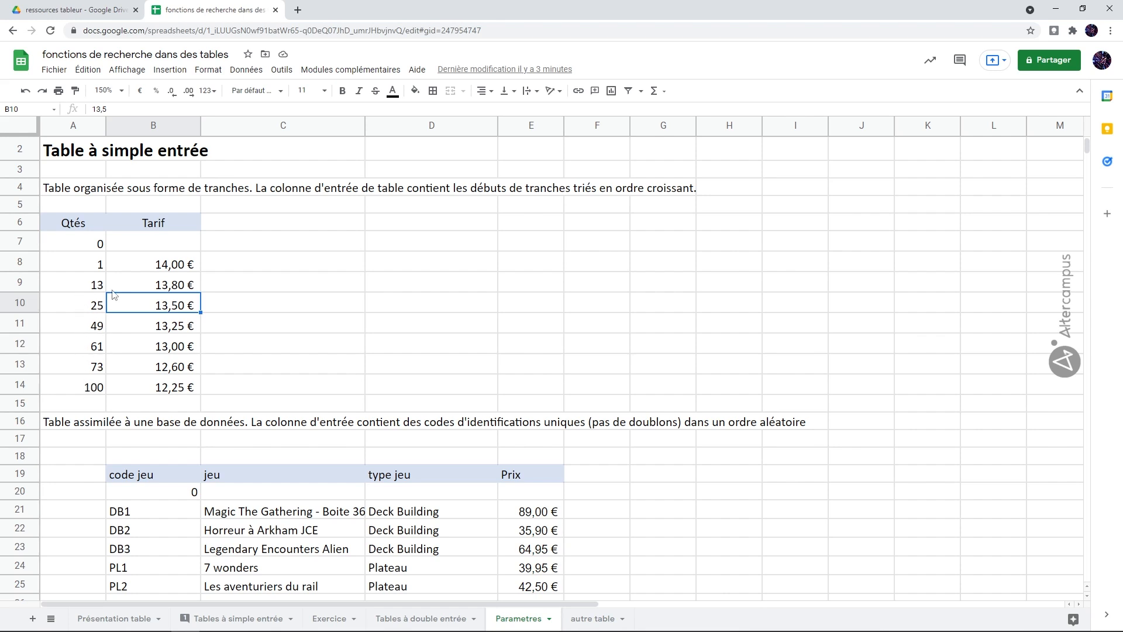
click(94, 245)
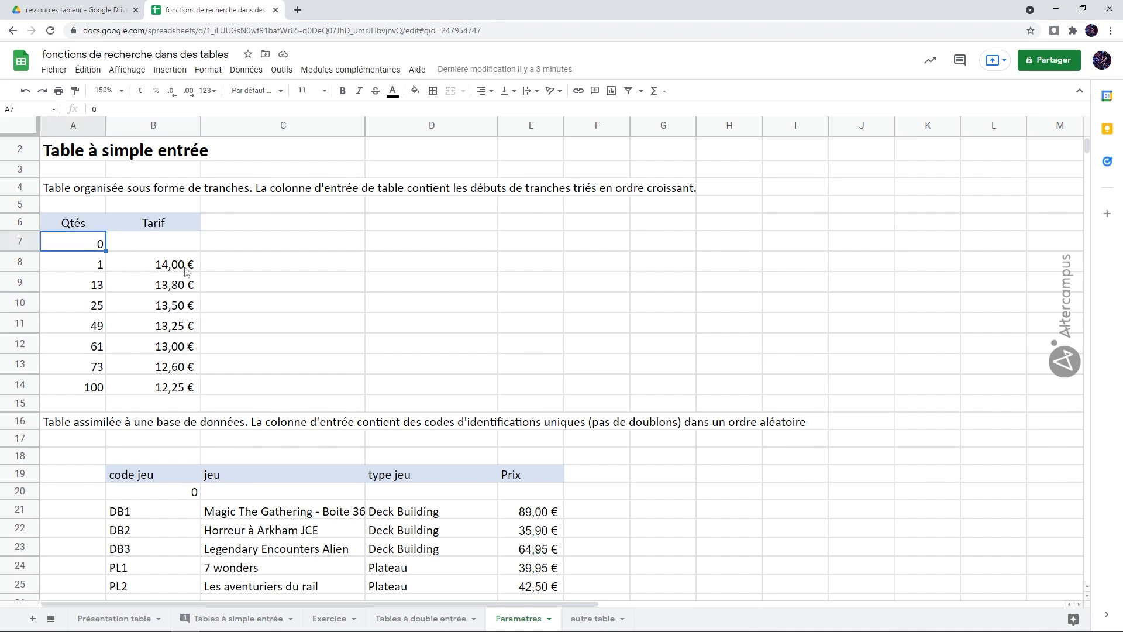
click(167, 247)
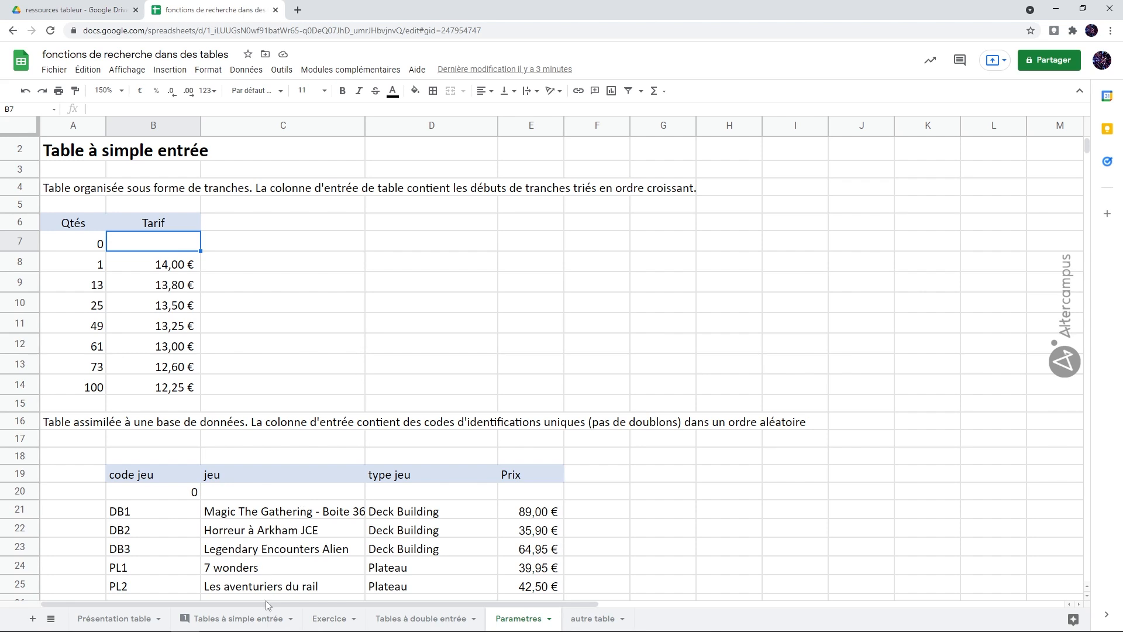
click(267, 619)
click(263, 202)
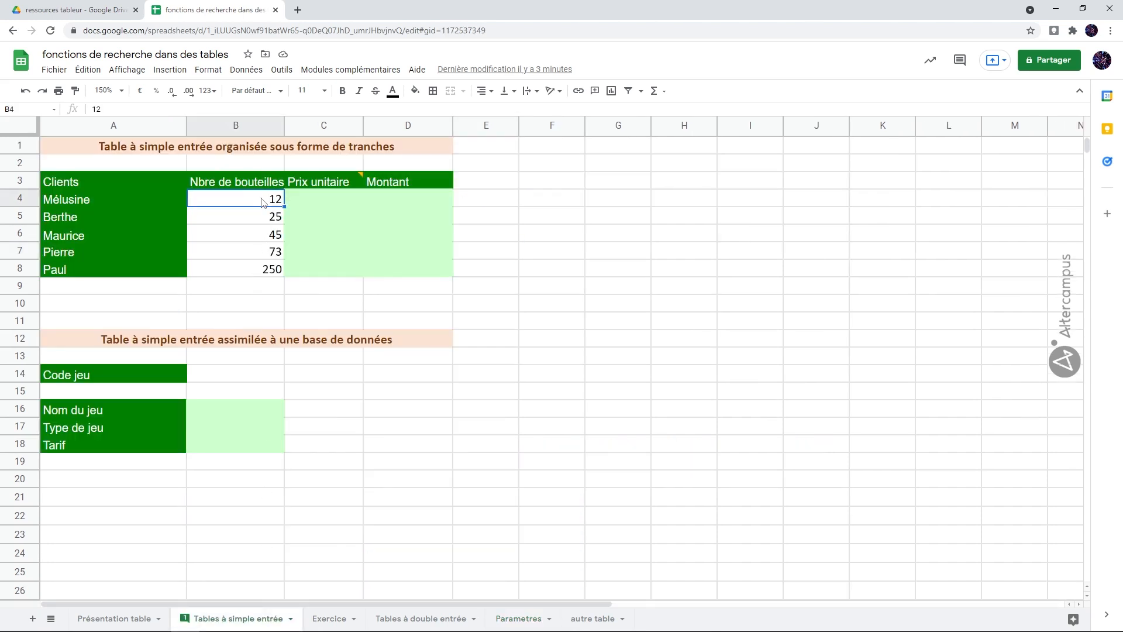
click(323, 204)
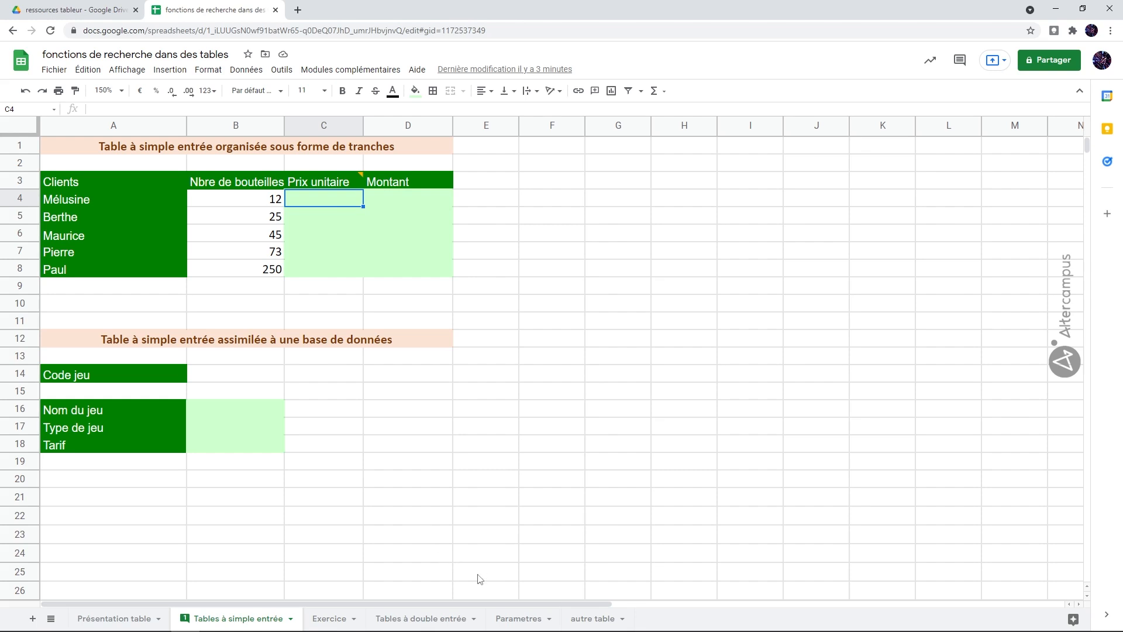
Define the range A7:B14 on the Parametres sheet as a named range called TbTarifsBouteilles
click(509, 619)
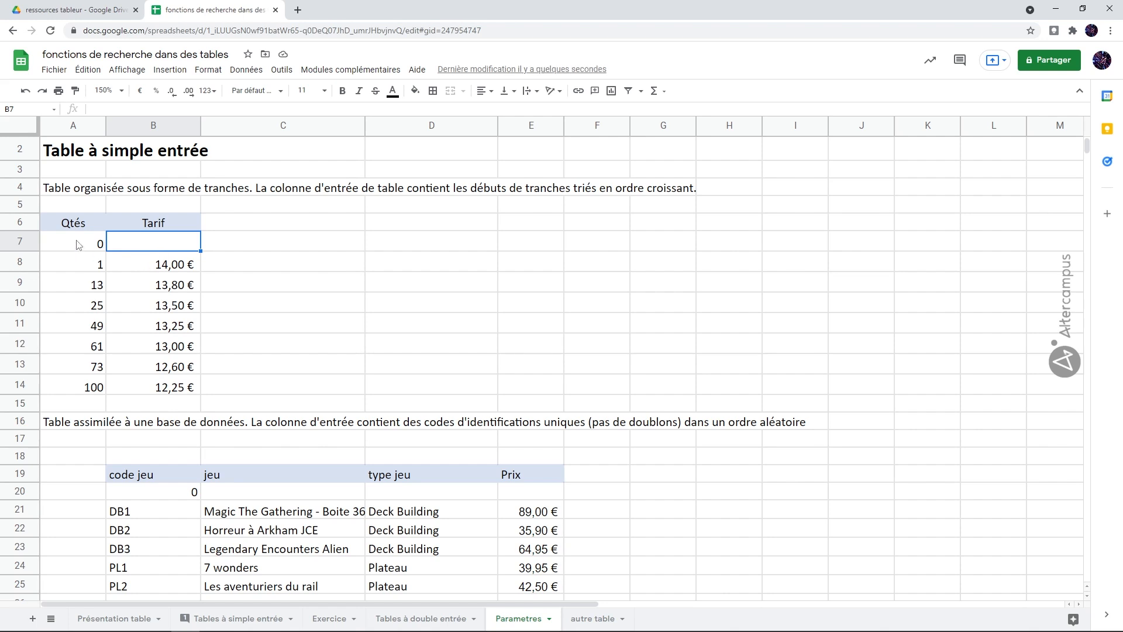
drag(78, 245, 169, 389)
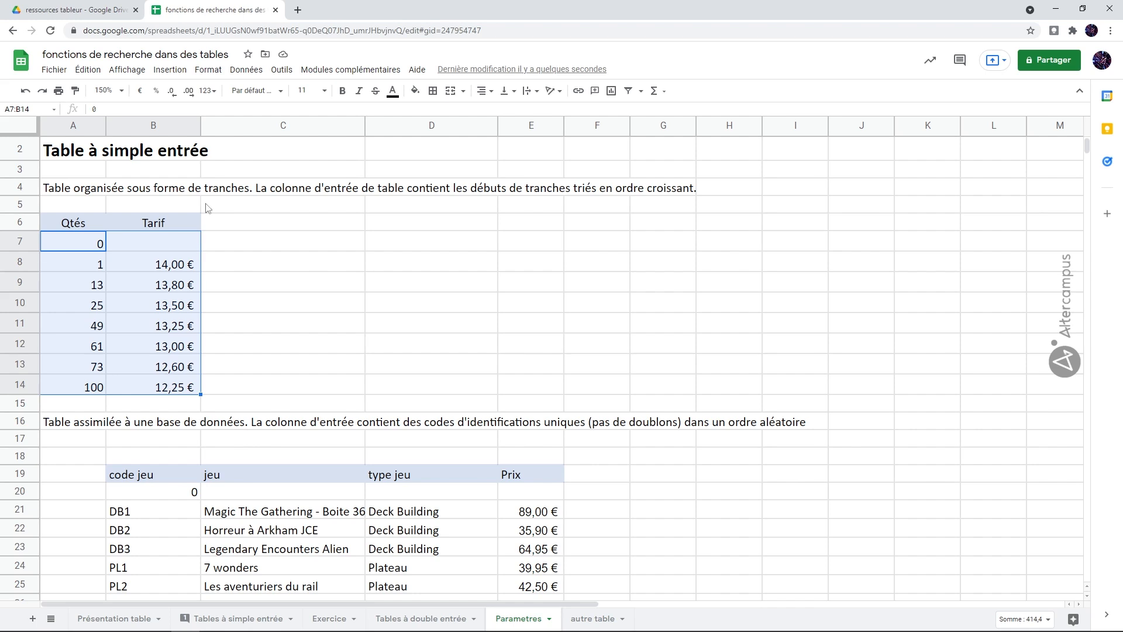
click(245, 69)
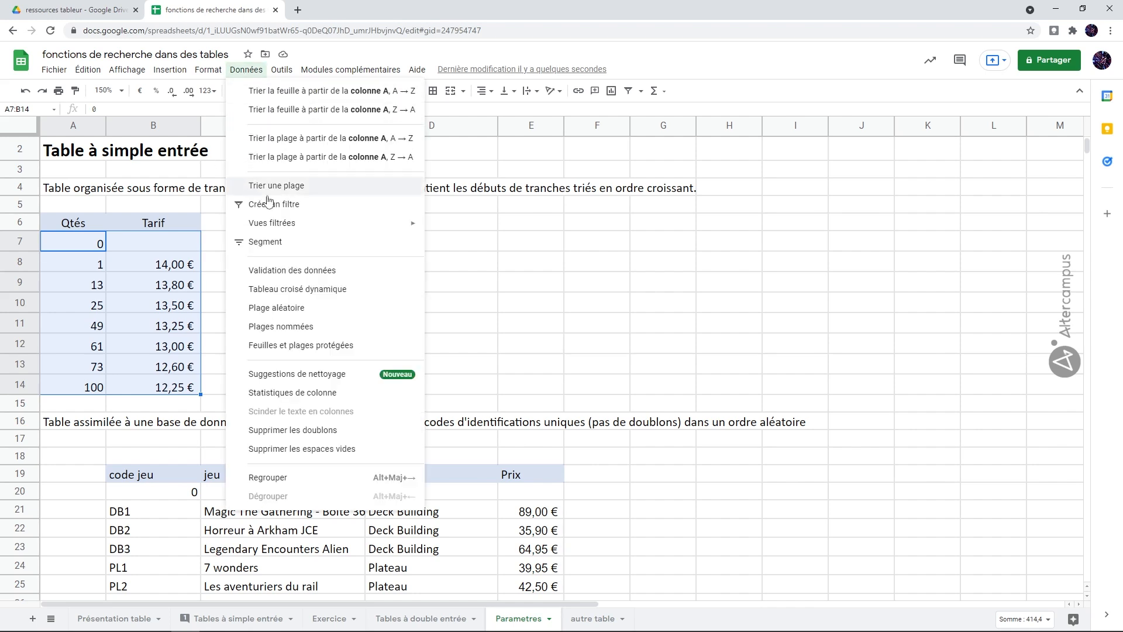
click(292, 326)
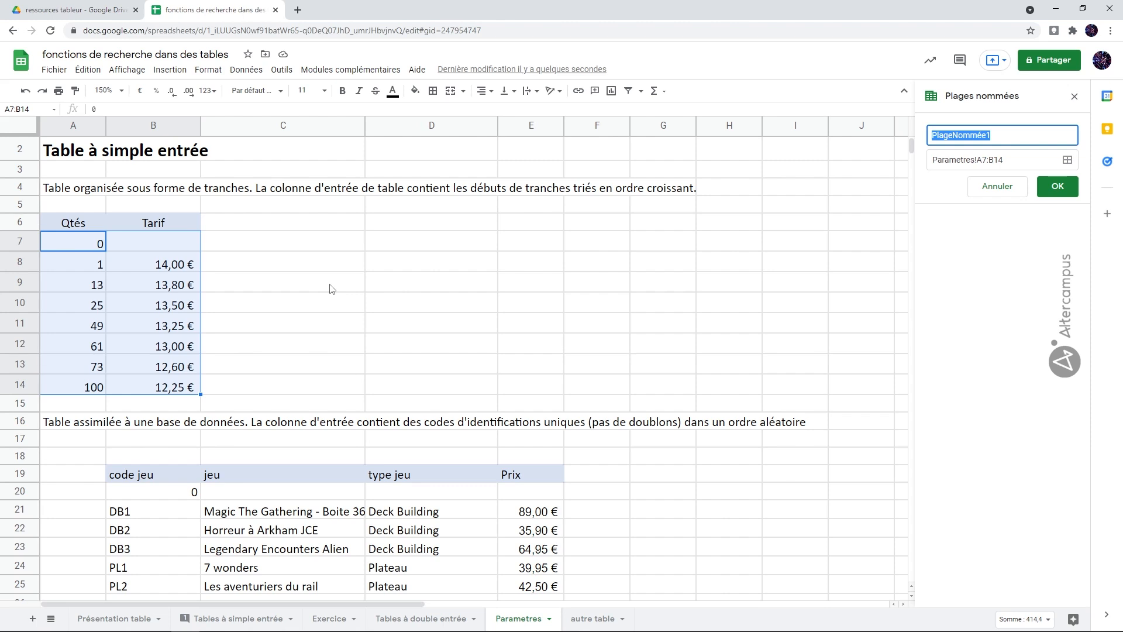
text(TbTarifsBouteilles)
click(1046, 189)
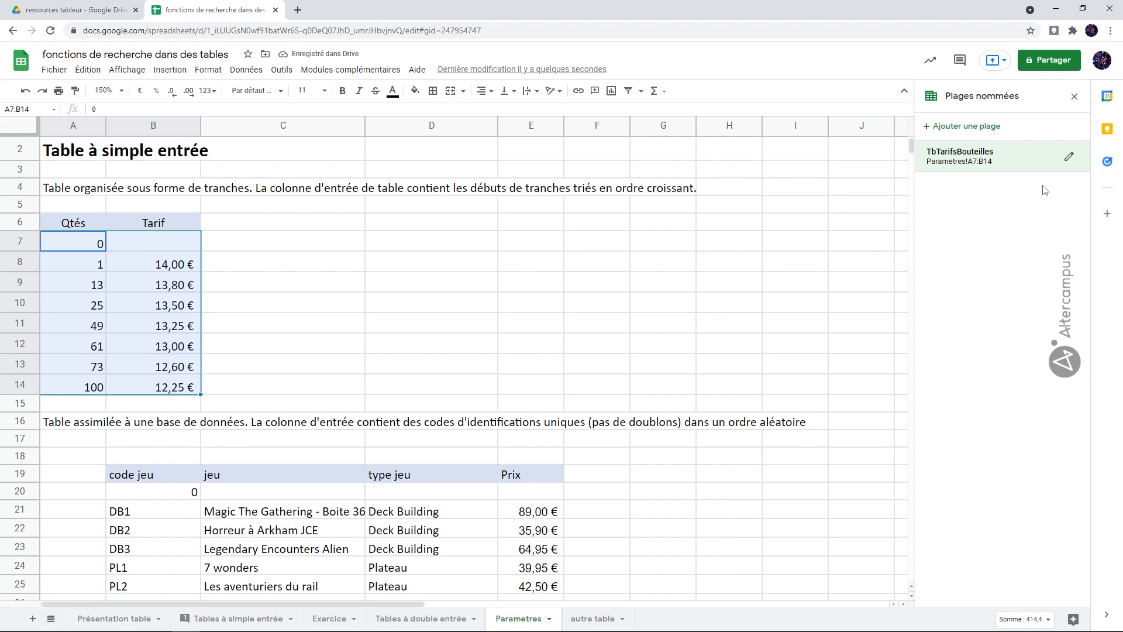
Start a RECHERCHEV formula in cell C4 of Tables à simple entrée, with B4 as search key and TbTarifsBouteilles as range
click(260, 618)
click(321, 205)
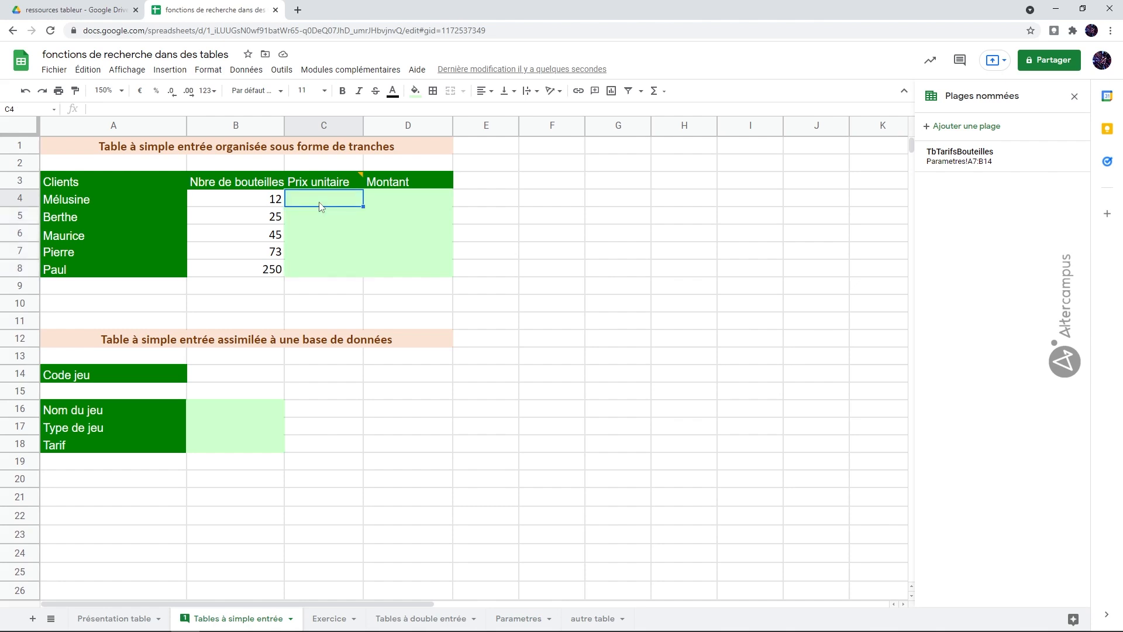
text(=)
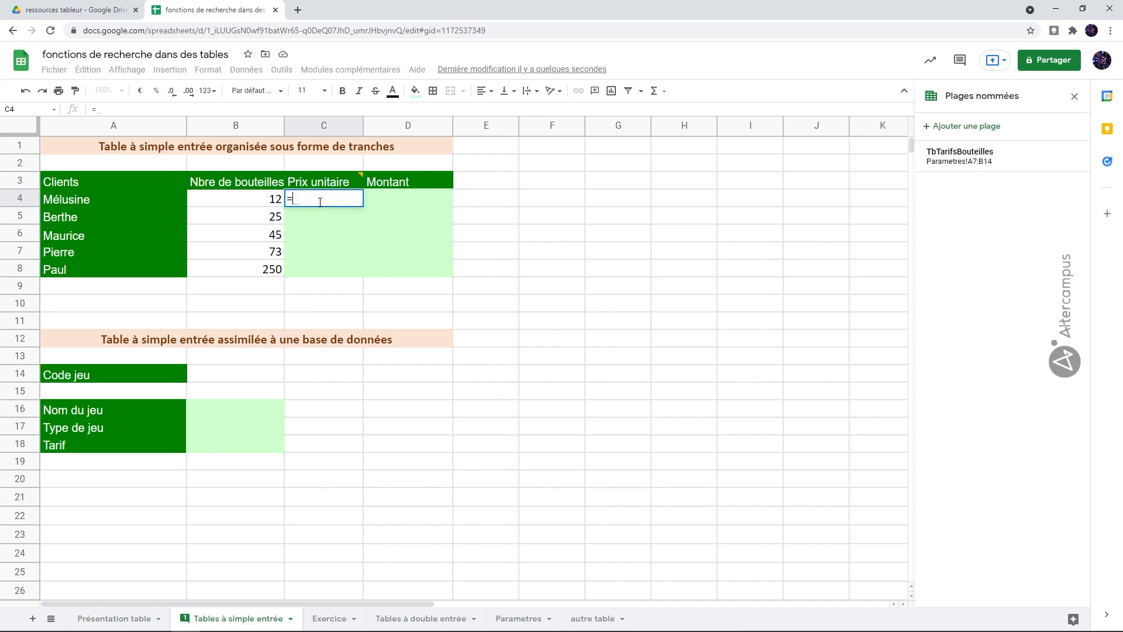
text(recherc)
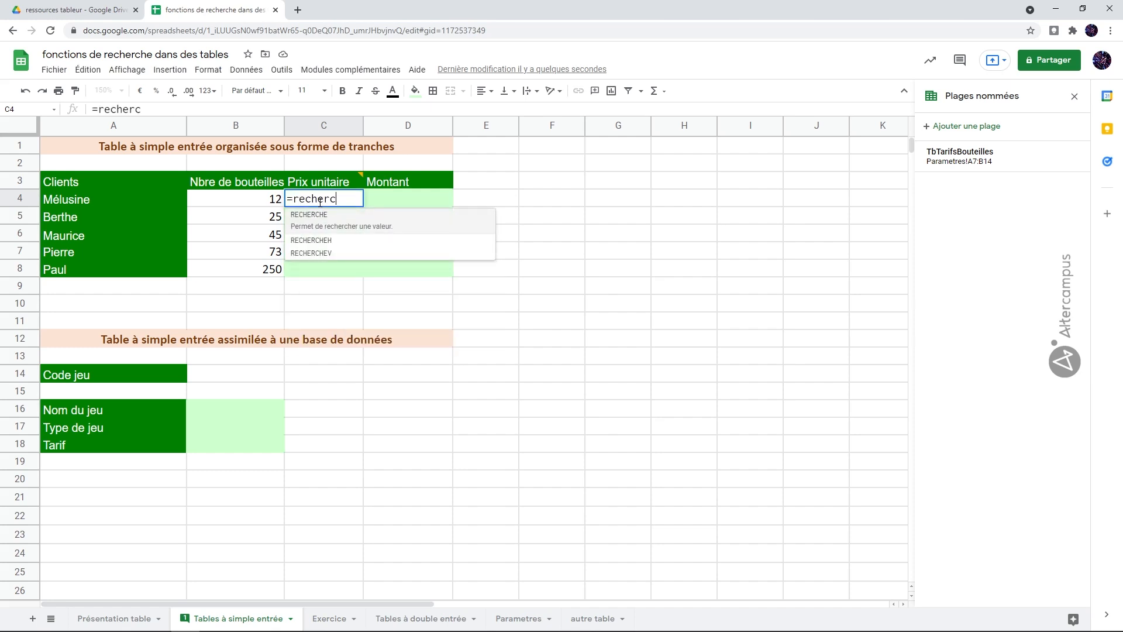
click(334, 255)
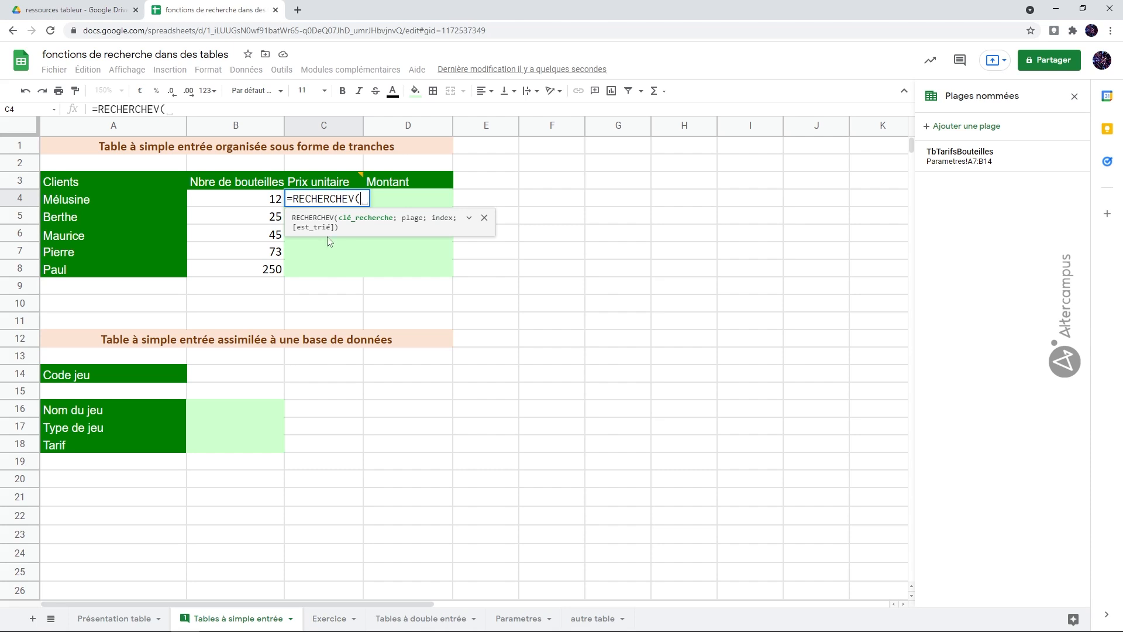
click(248, 202)
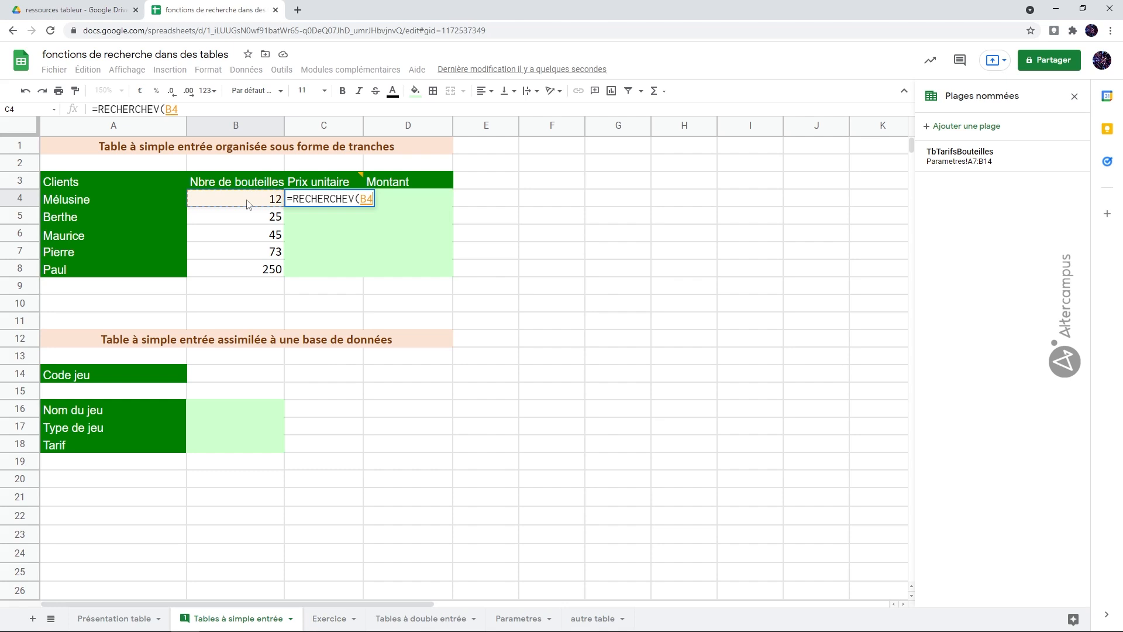
text(;)
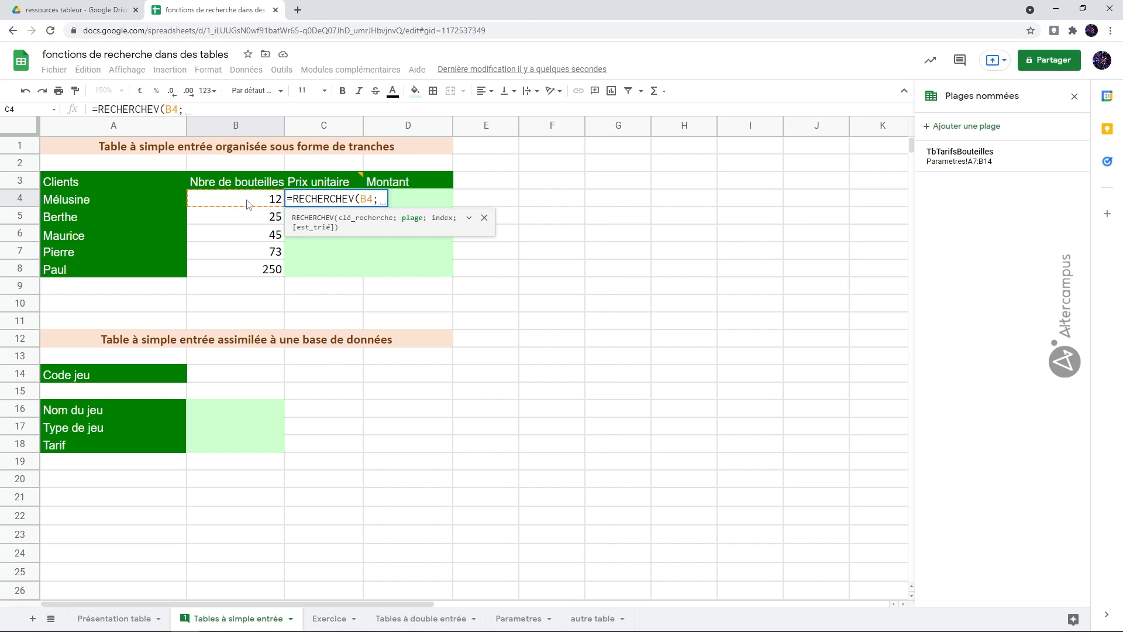
text(tb)
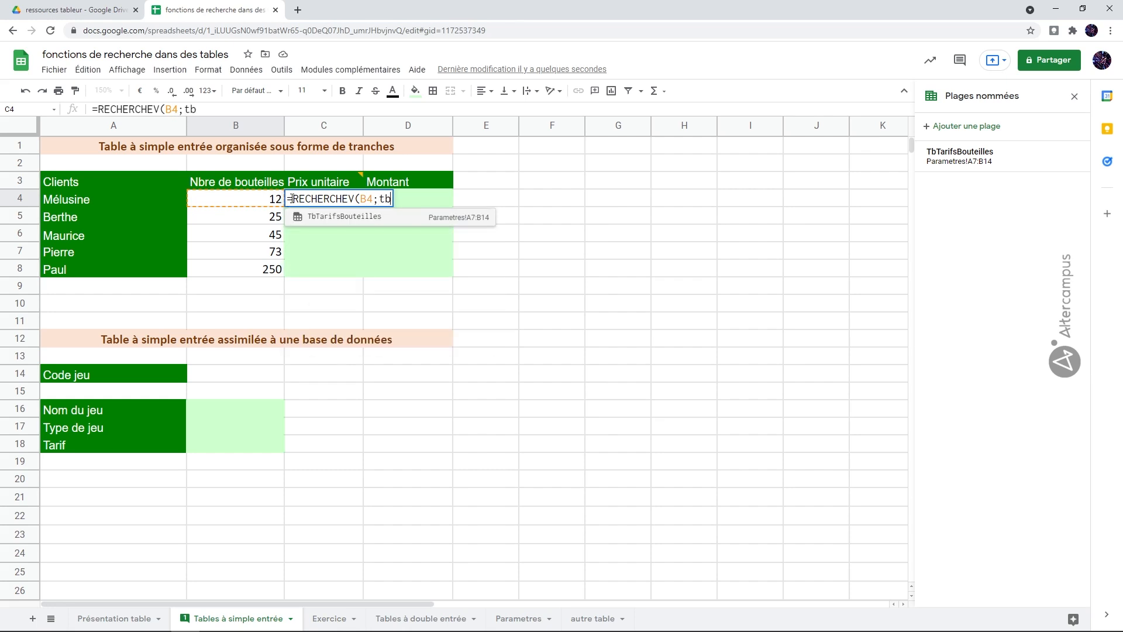
click(346, 217)
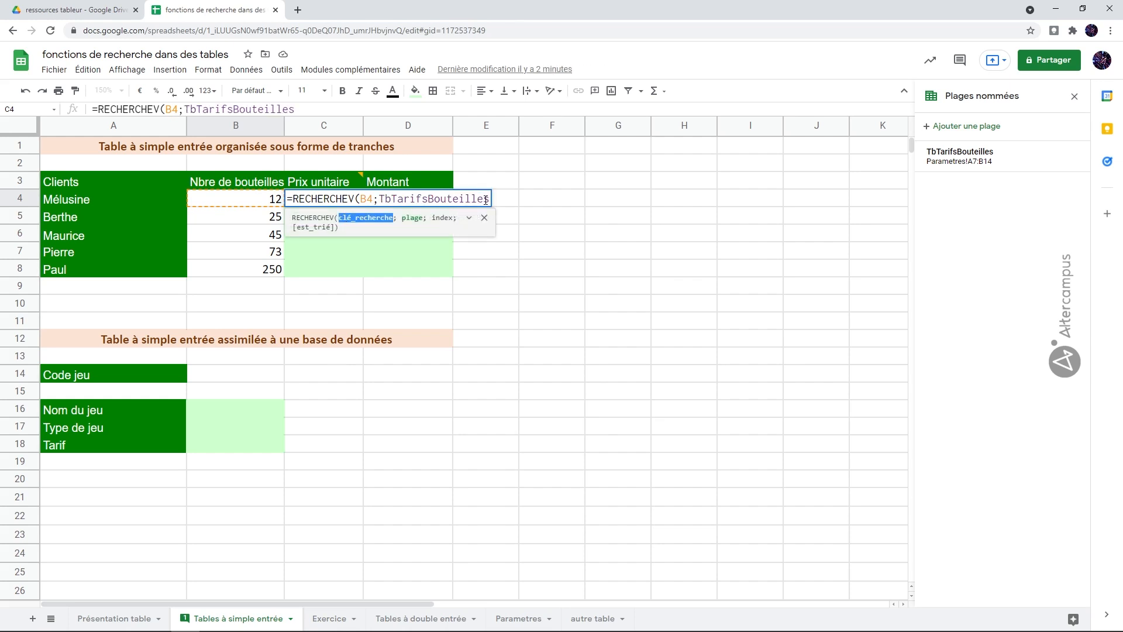
Complete the C4 formula with index 2 and sorted argument VRAI, and fill it down to C8
text(;)
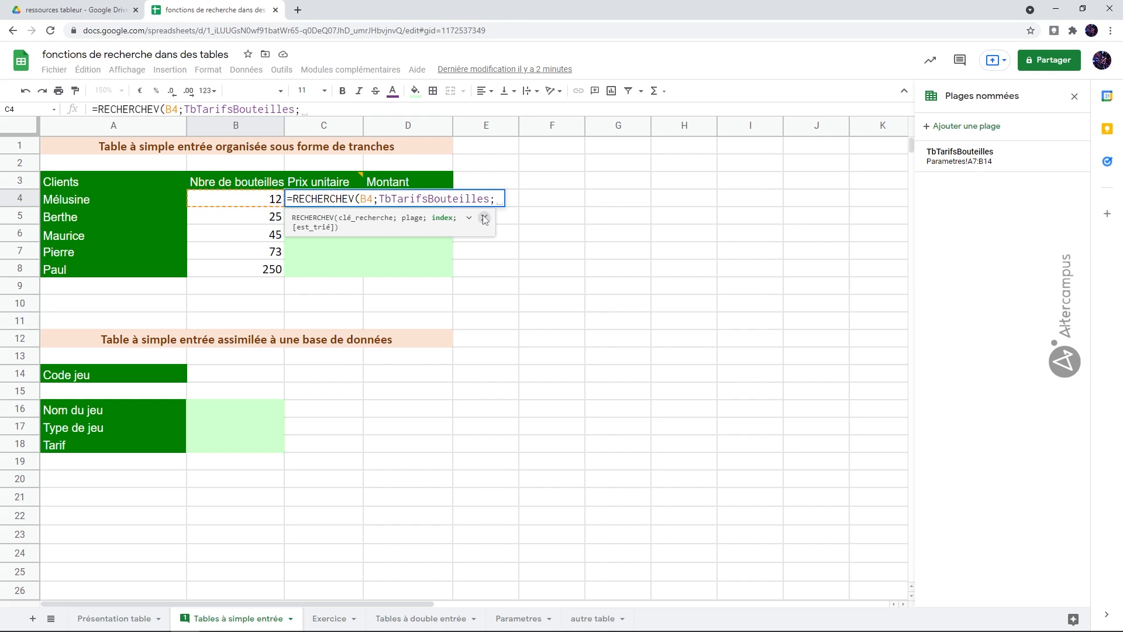
text(2)
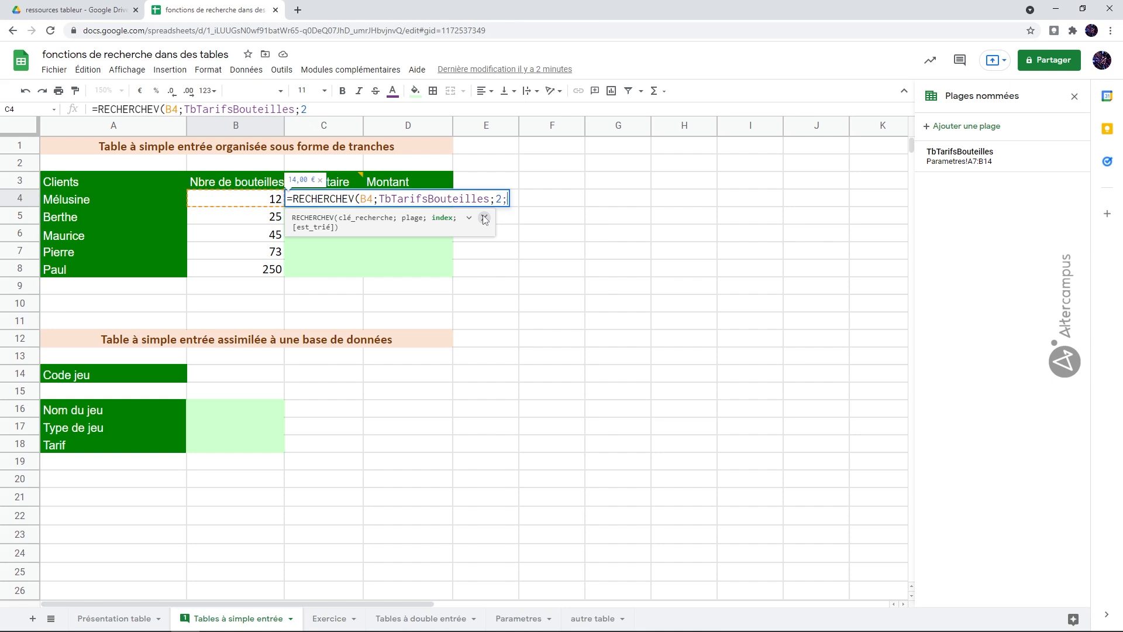
text(;)
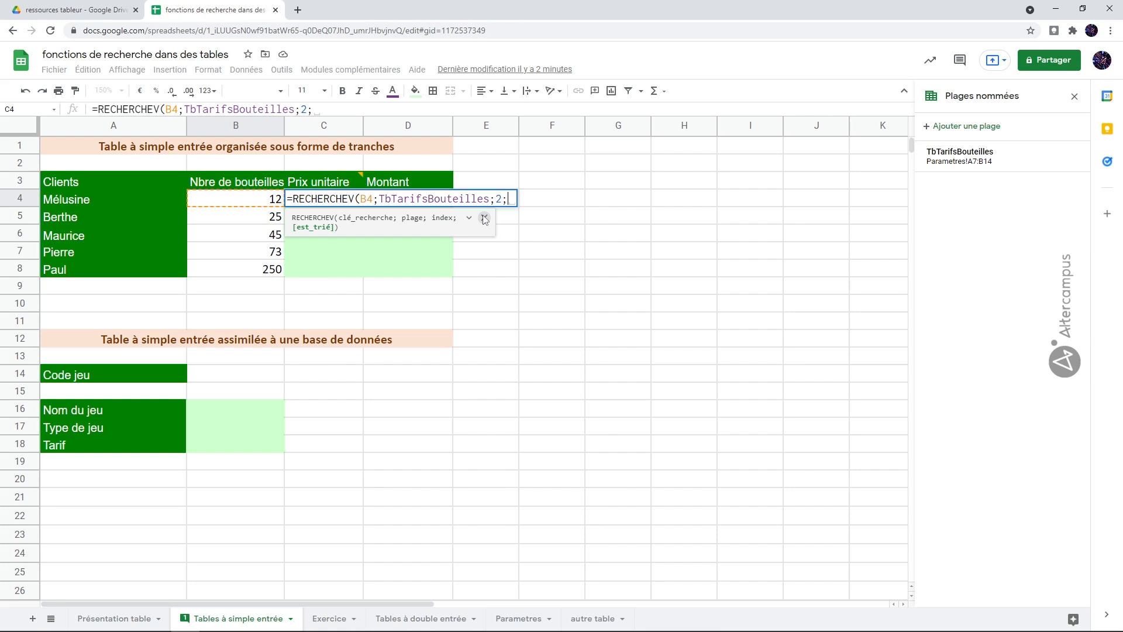
text(vrai)
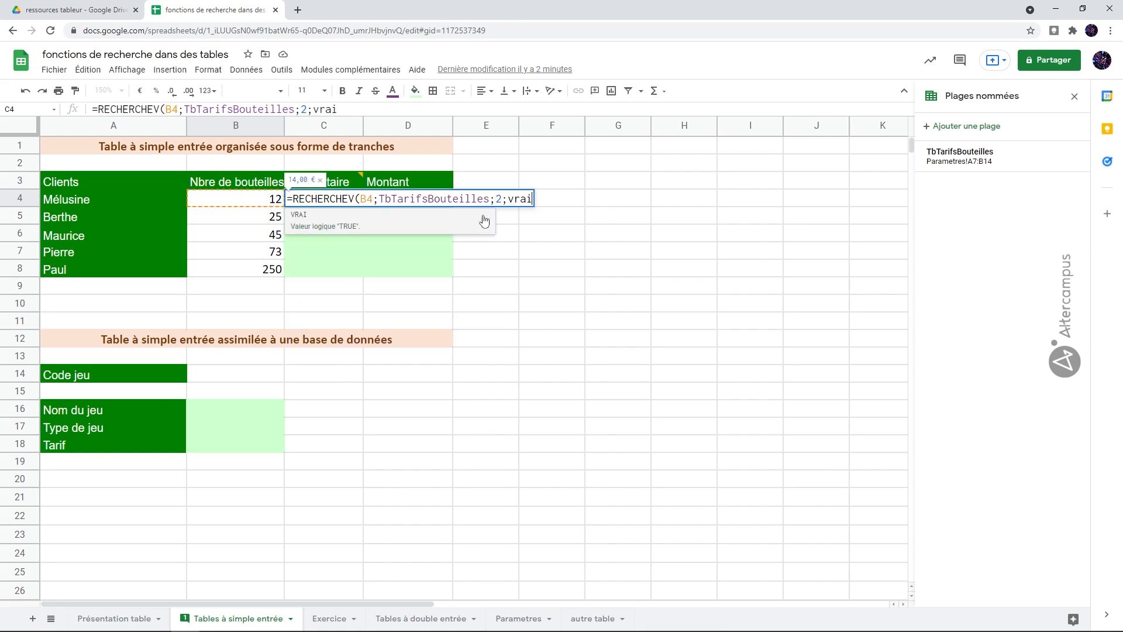
text())
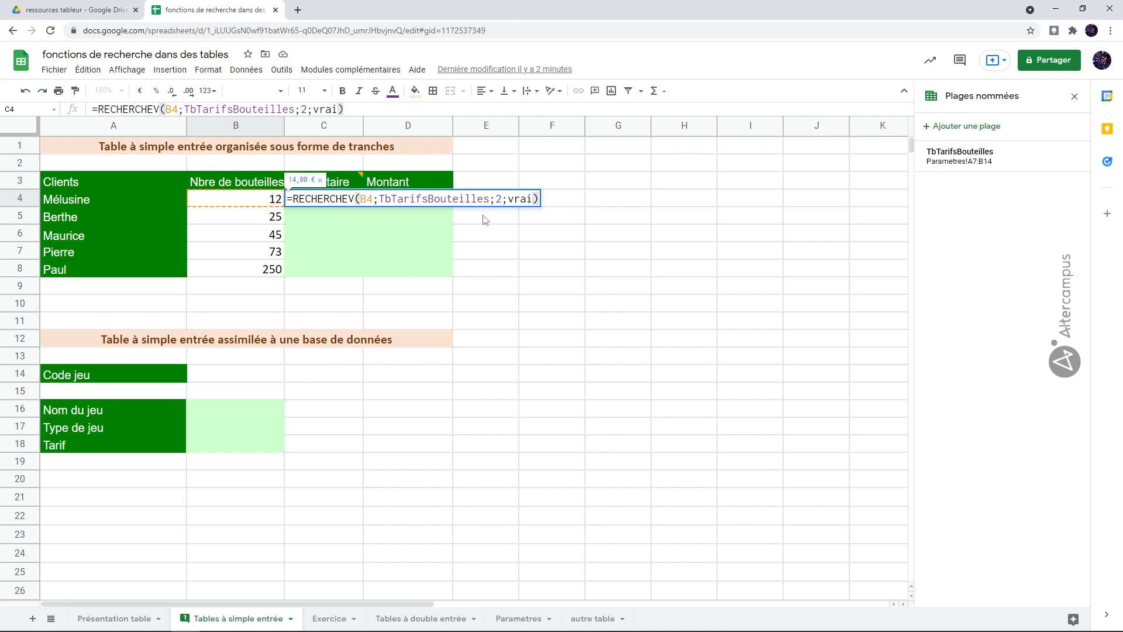
key(Return)
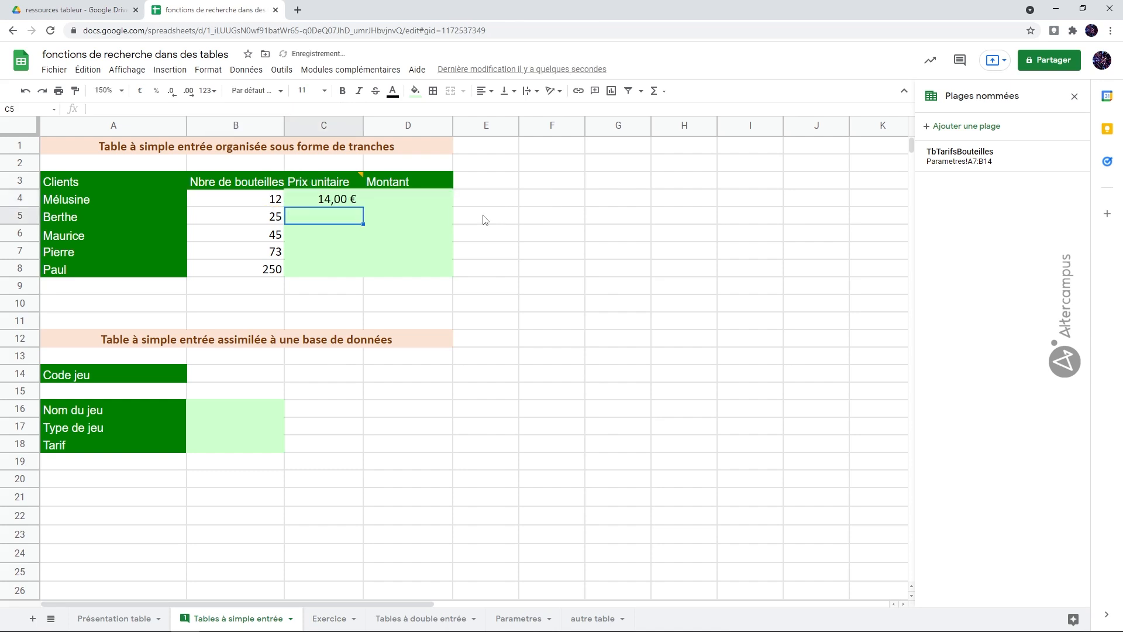
click(345, 199)
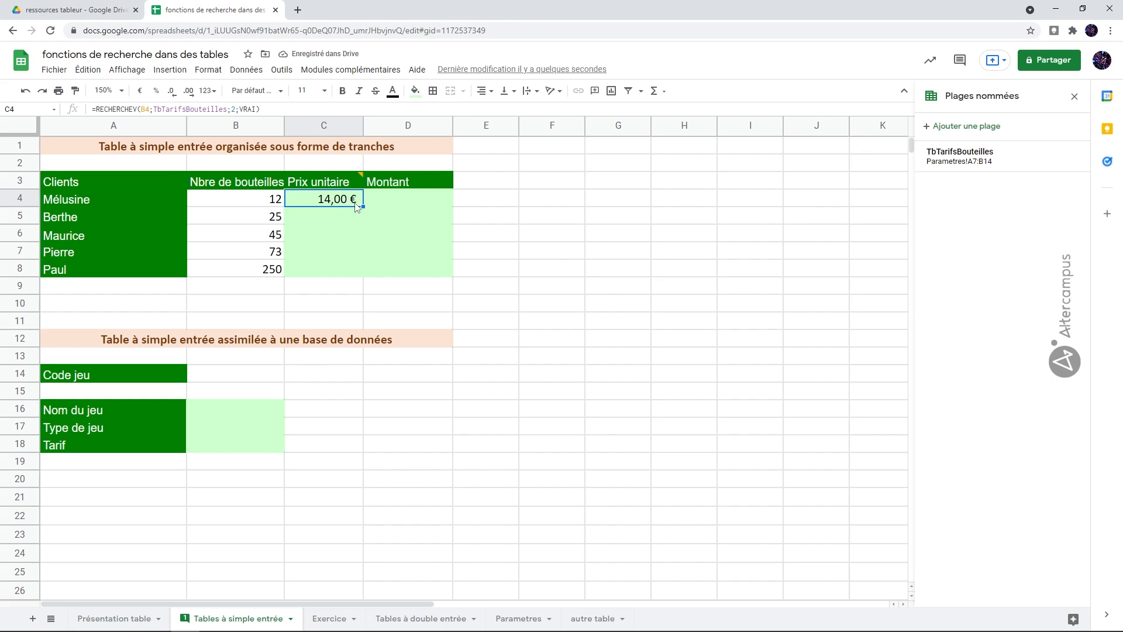
drag(363, 206, 351, 272)
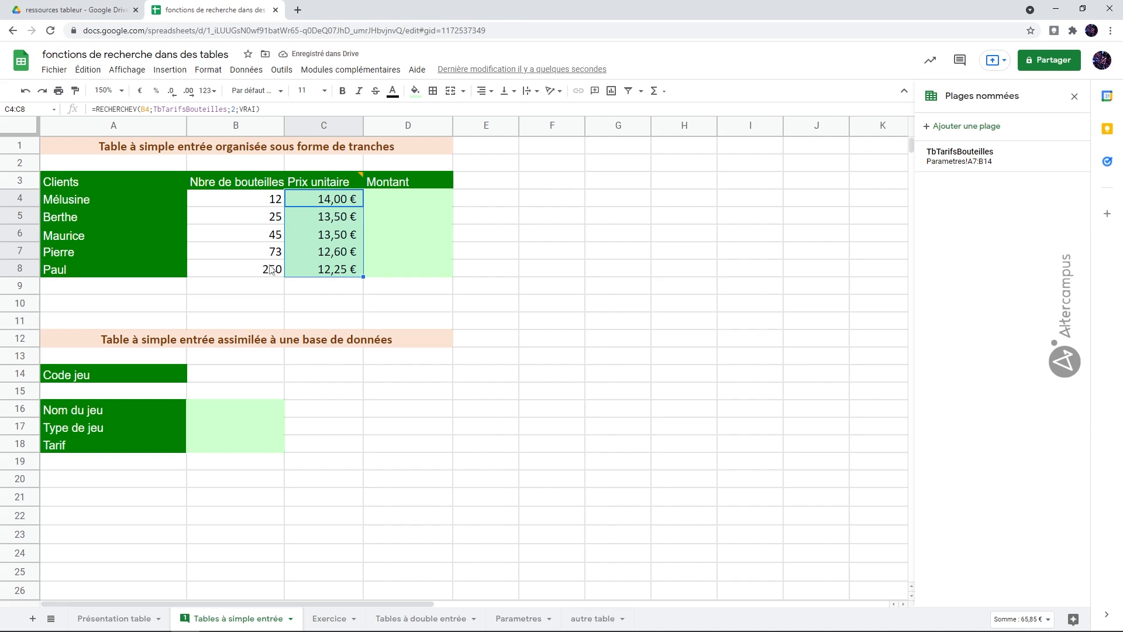
Compare the bottle count in B4 with the 1 and 13 quantity brackets and their tariff on the Parametres sheet
click(256, 203)
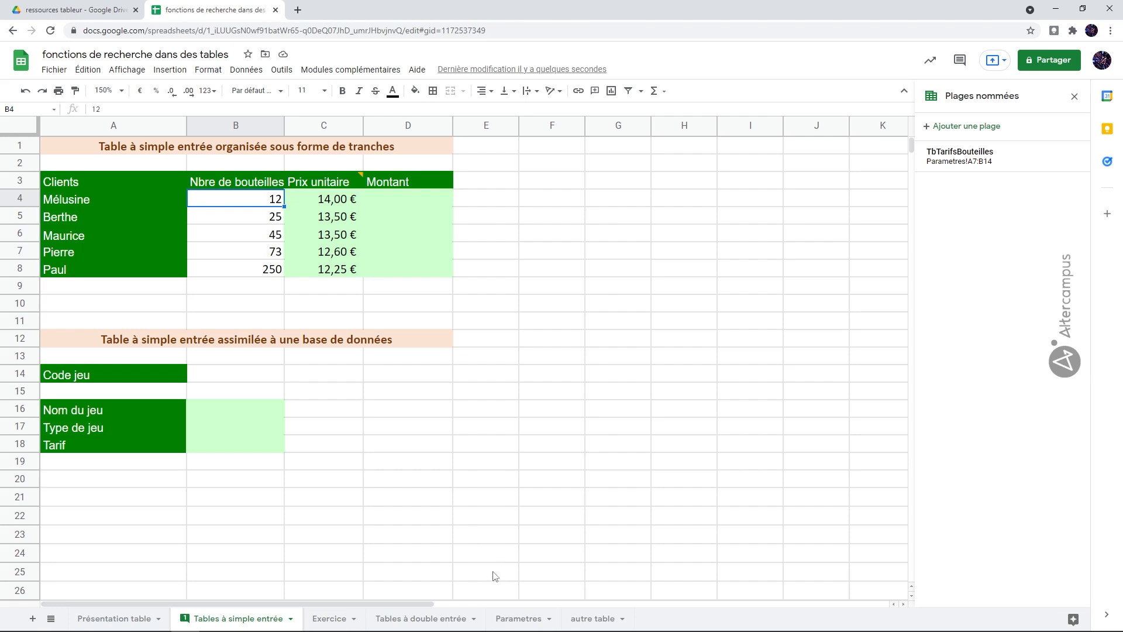
click(510, 618)
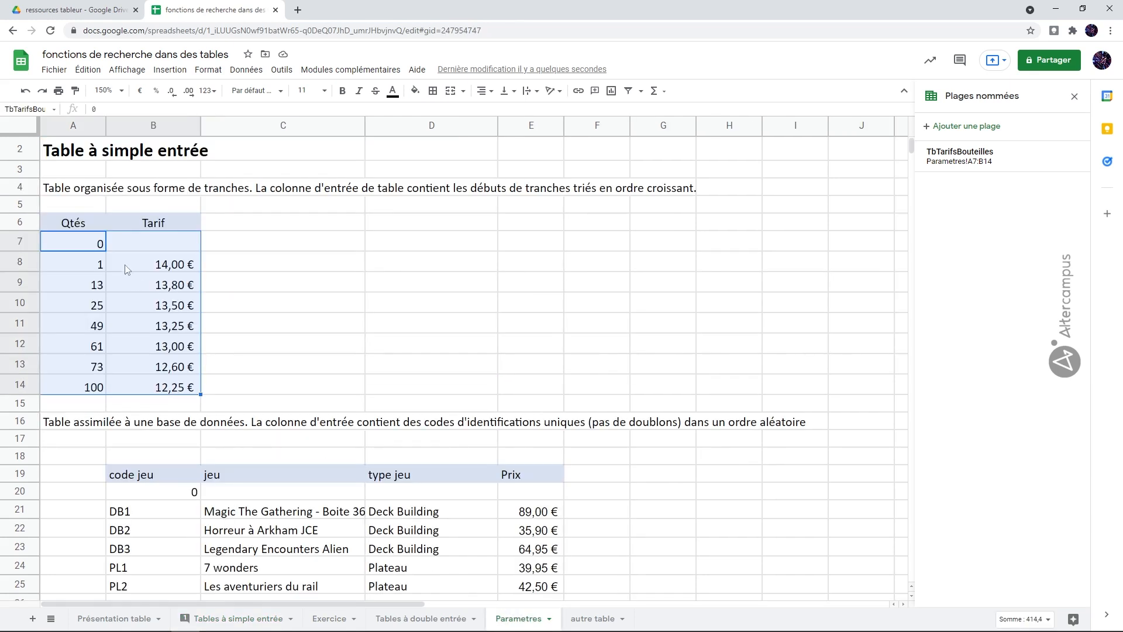
click(102, 266)
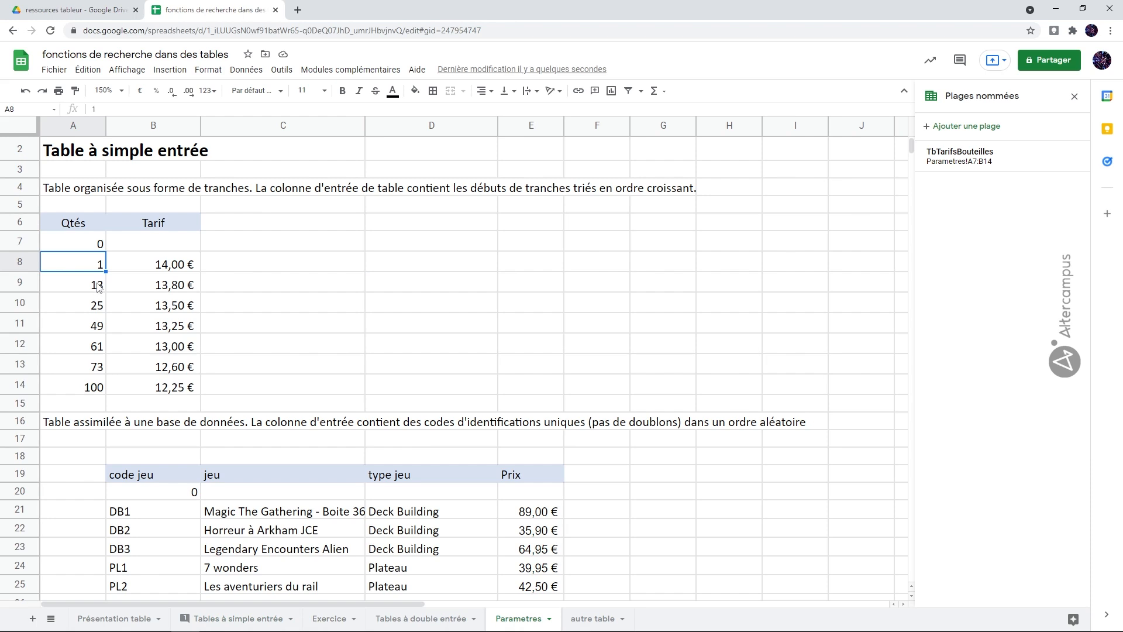
click(98, 287)
click(168, 269)
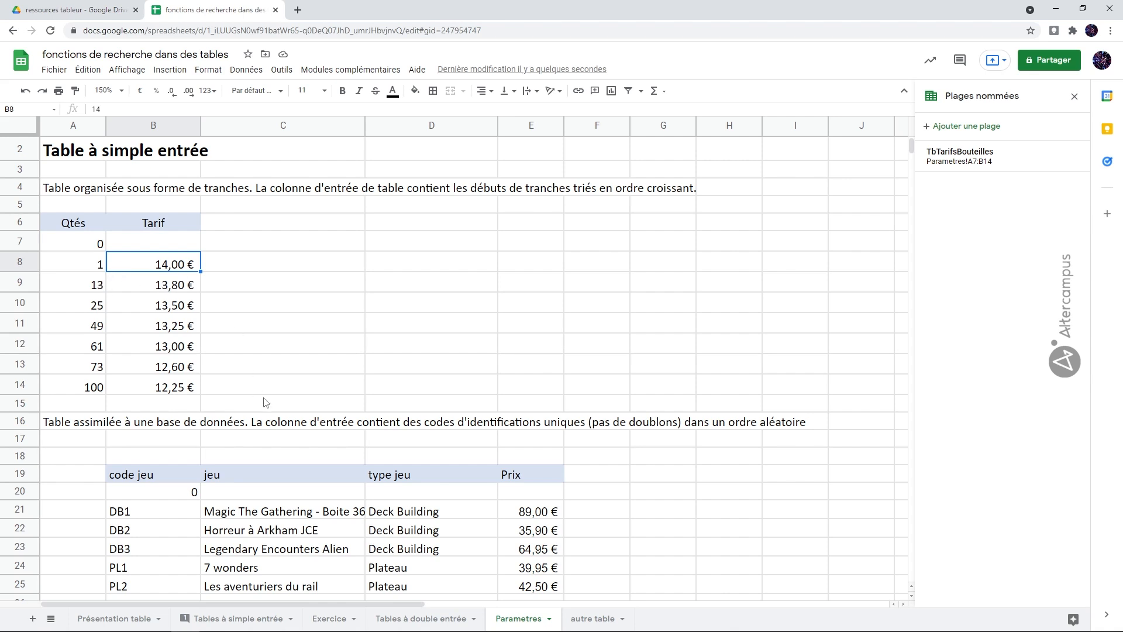
Change the sorted argument of the C4 RECHERCHEV formula on Tables à simple entrée to FAUX and fill it down to C8
click(260, 619)
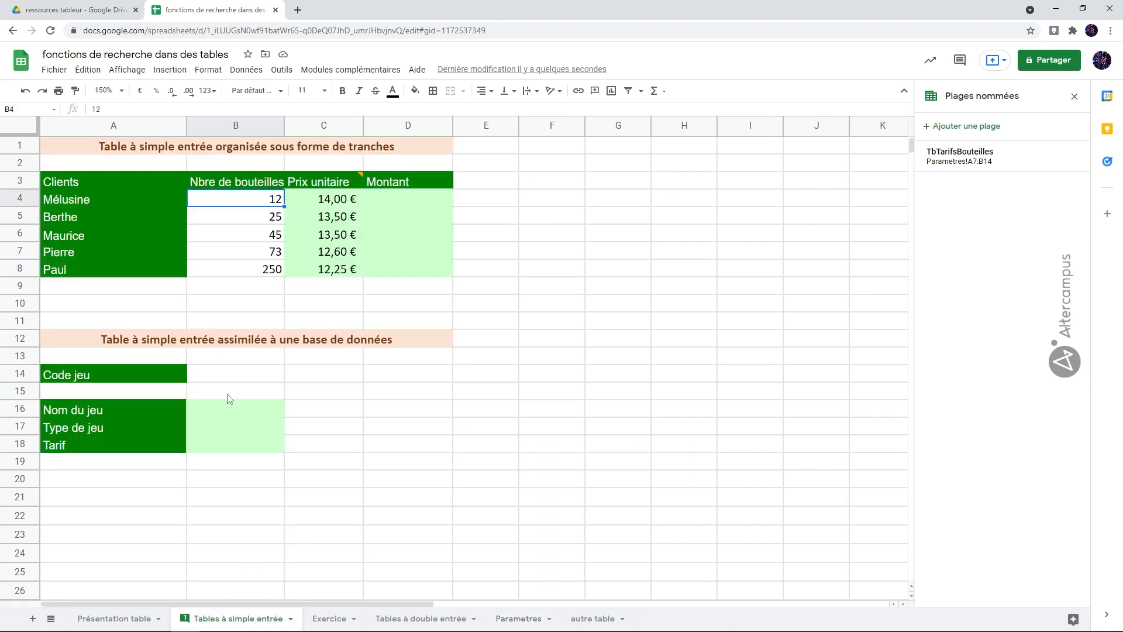
click(326, 198)
double_click(327, 198)
double_click(517, 199)
key(BackSpace)
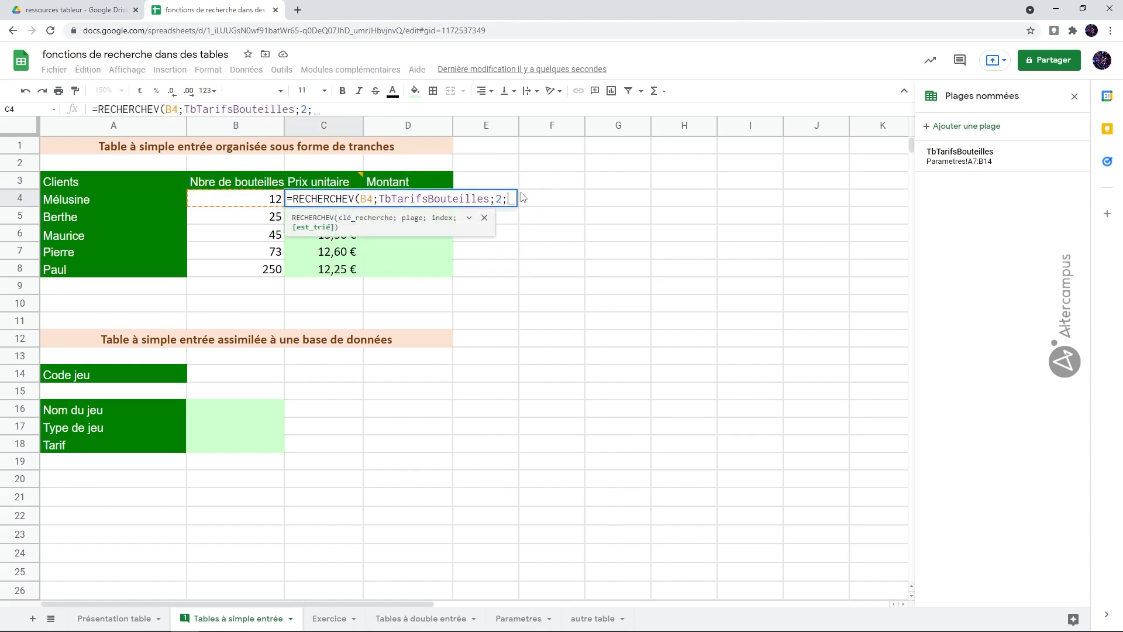
text(fau)
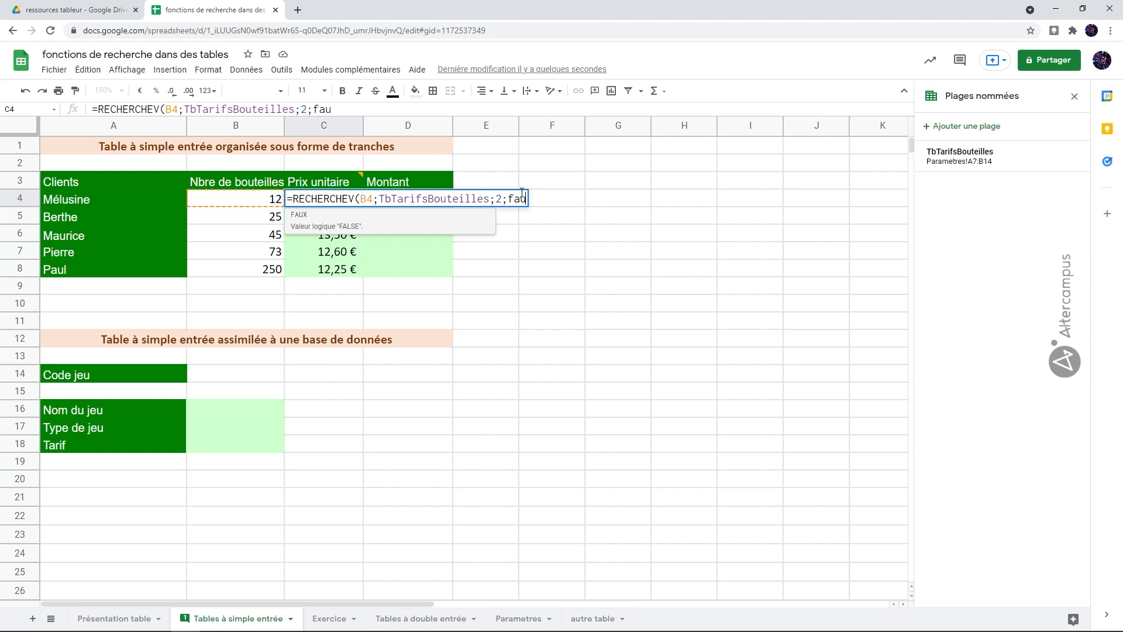
text(x))
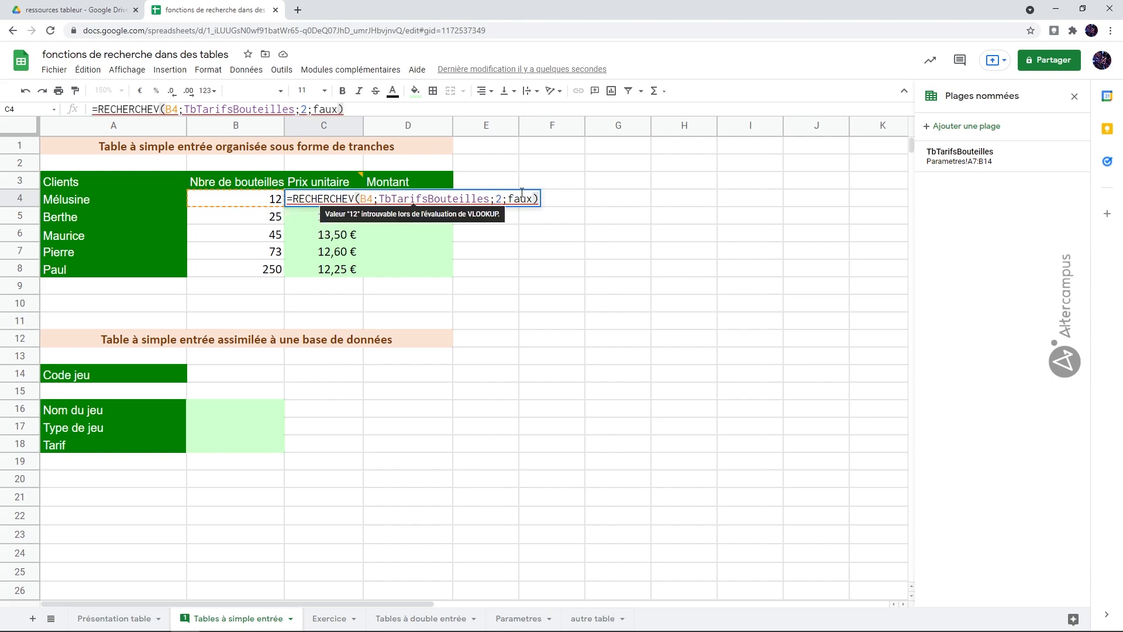
key(Return)
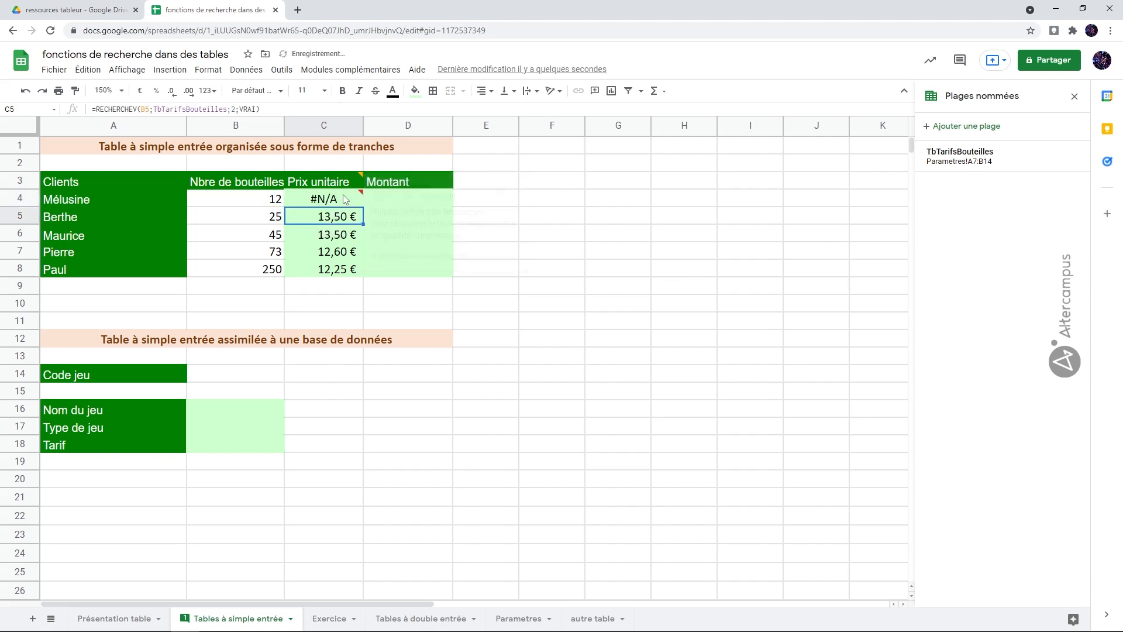
click(361, 202)
drag(363, 203, 352, 265)
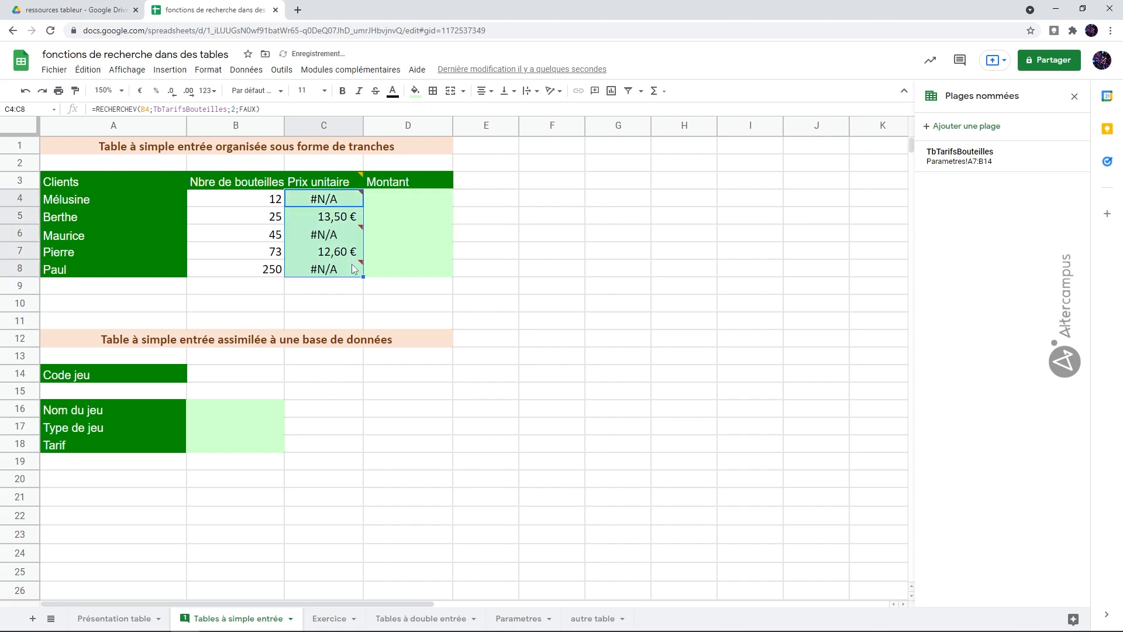
Compare the bottle counts in B5 and B7 and their looked-up prices with the 25 and 73 quantity brackets on the Parametres sheet
click(329, 202)
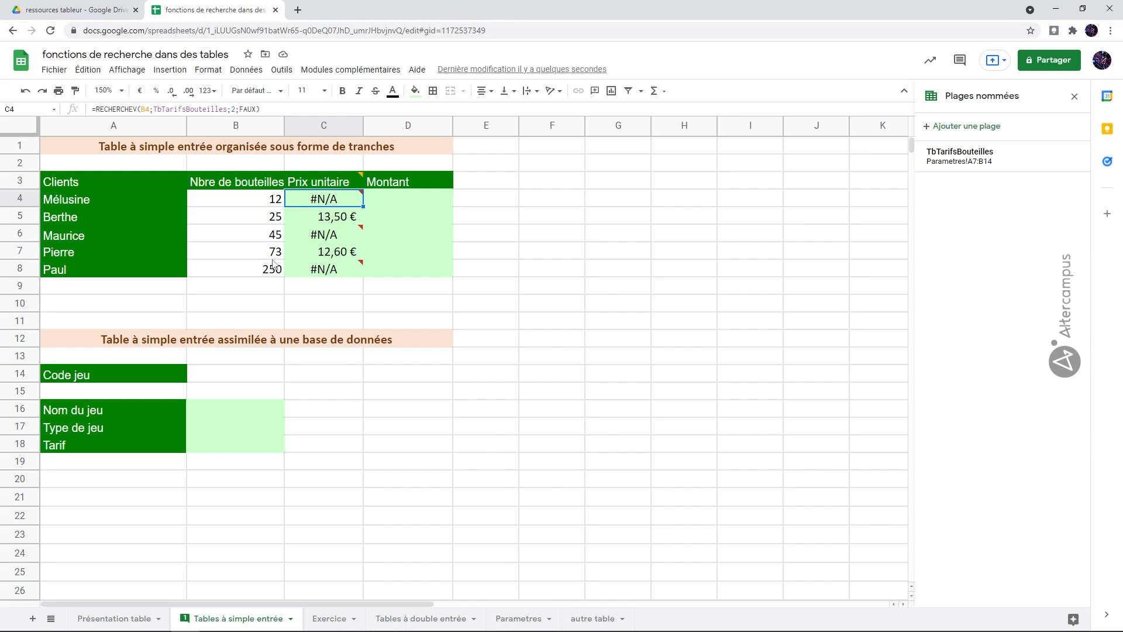
click(274, 253)
click(277, 220)
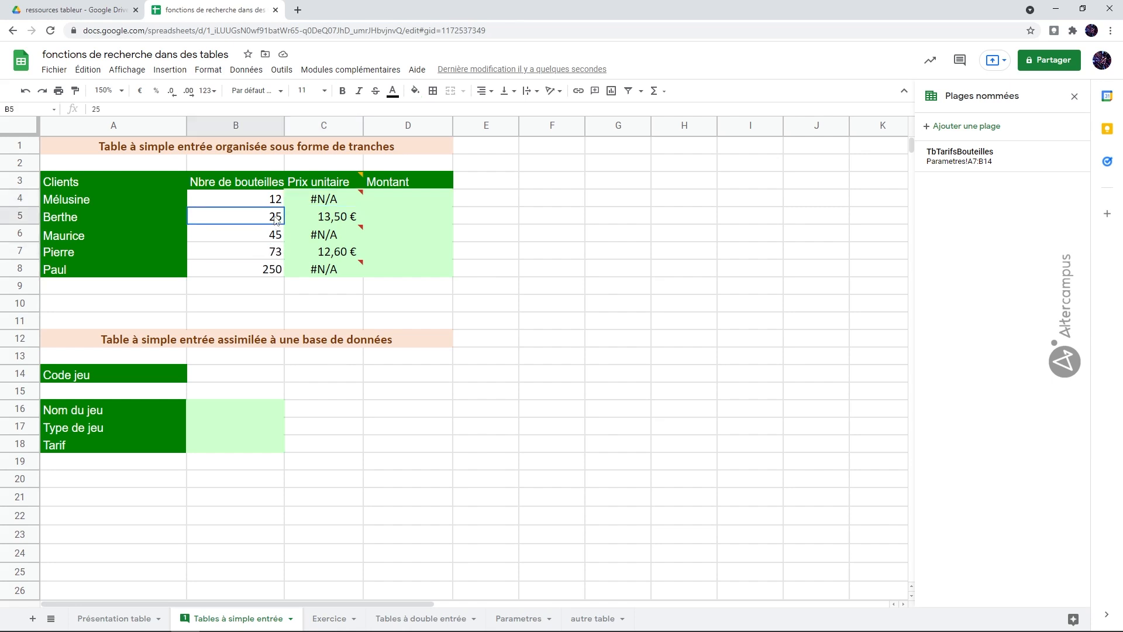
click(329, 221)
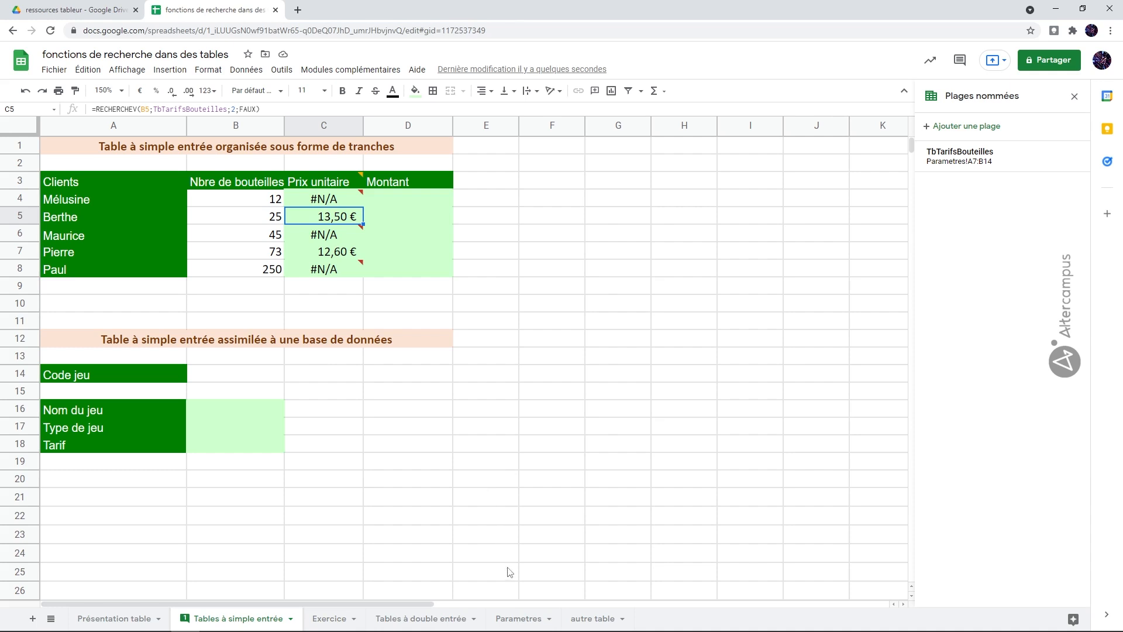
click(512, 618)
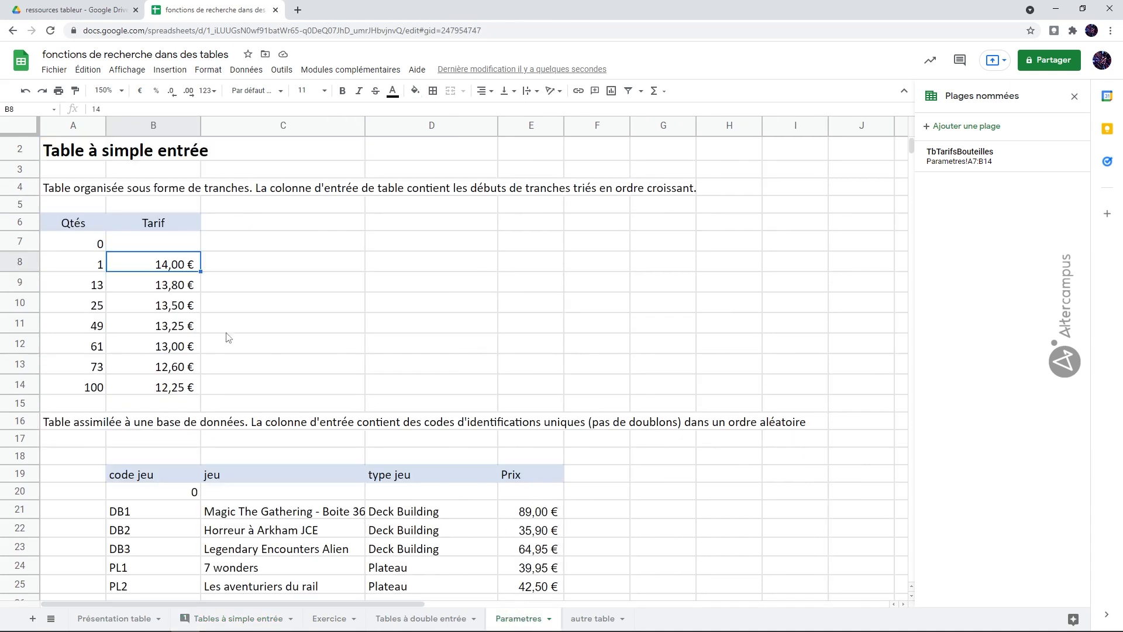
click(100, 307)
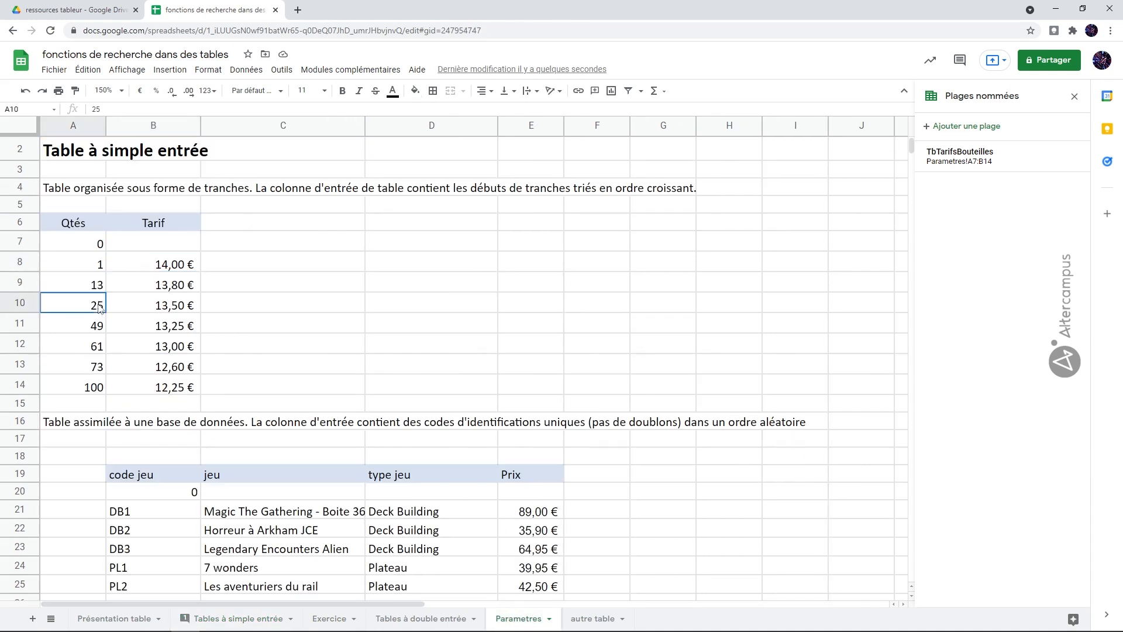
click(97, 367)
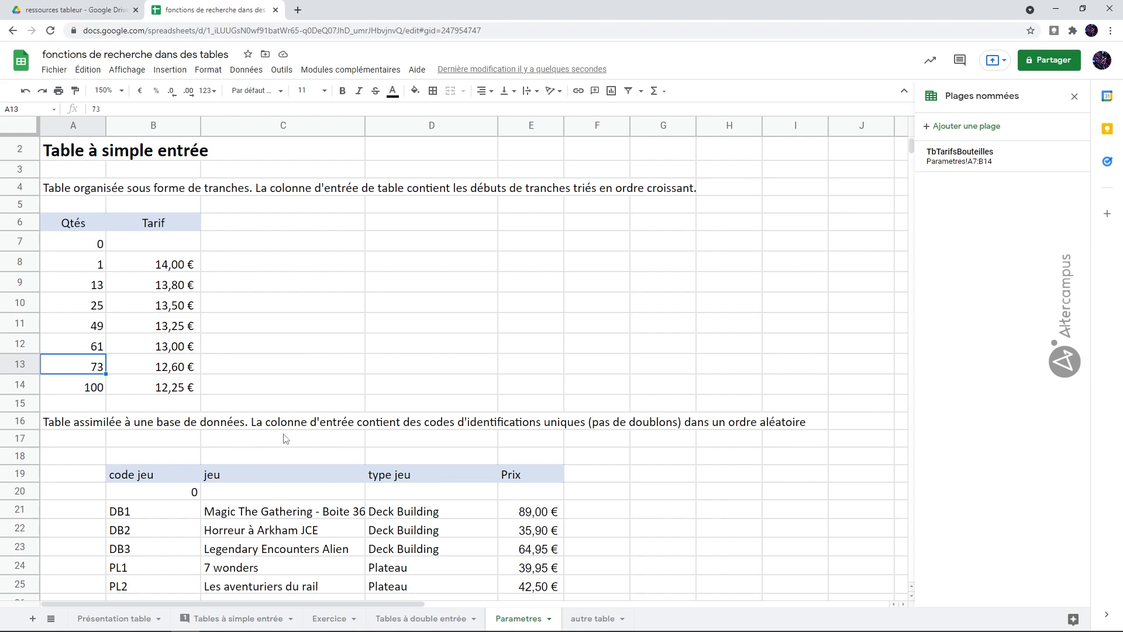
Set the sorted argument of the C4 formula on Tables à simple entrée back to VRAI and fill it down to C8
click(263, 618)
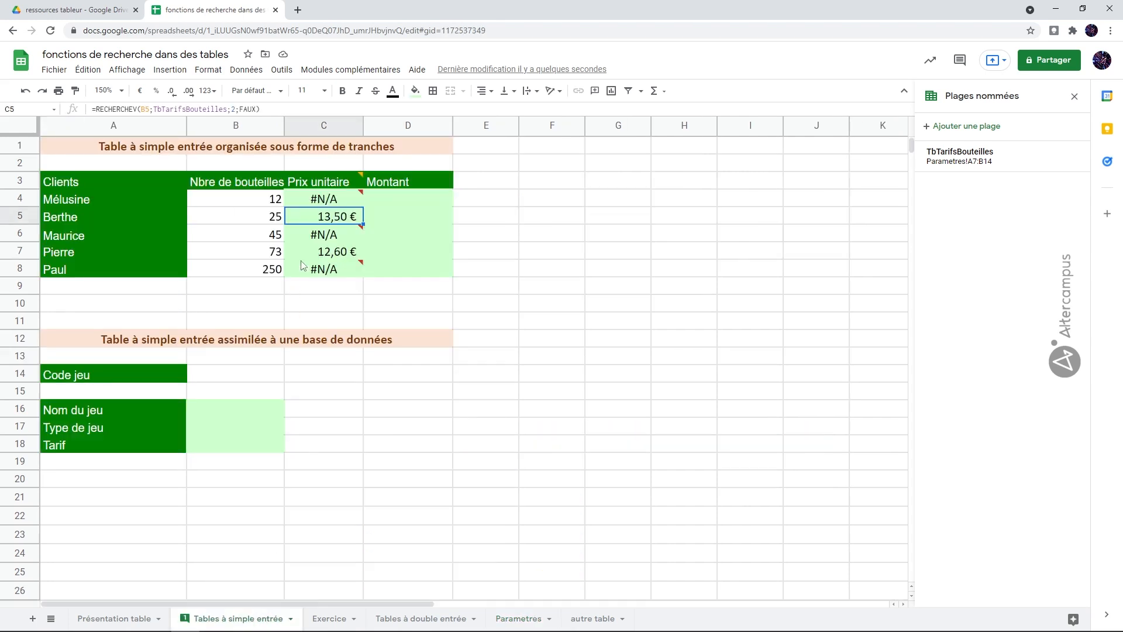
click(326, 199)
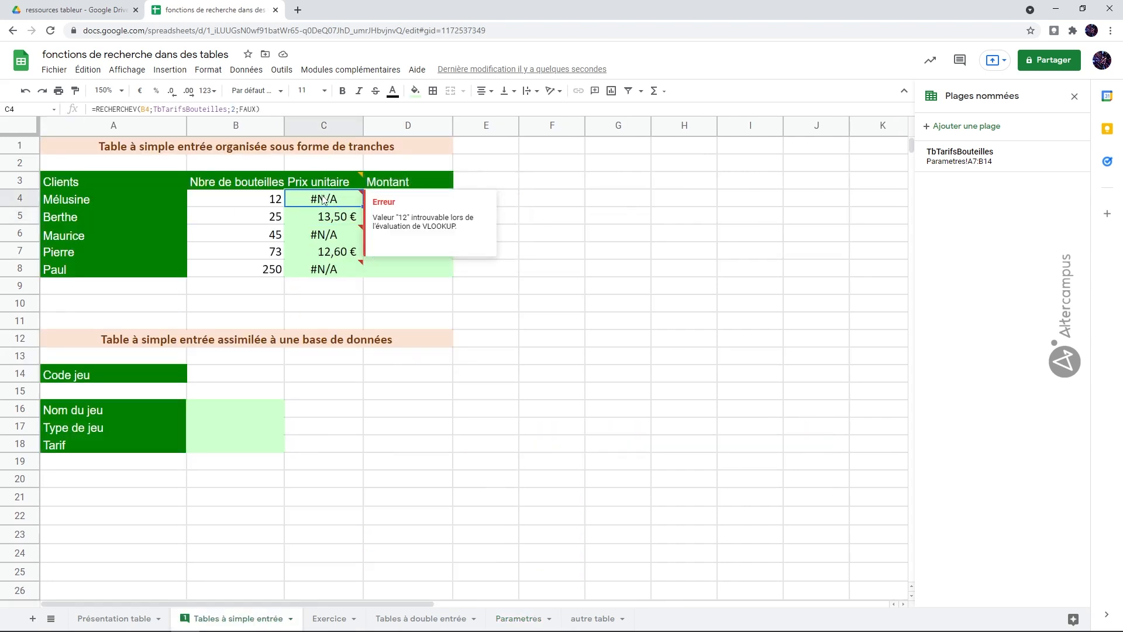
double_click(325, 199)
drag(507, 195, 550, 202)
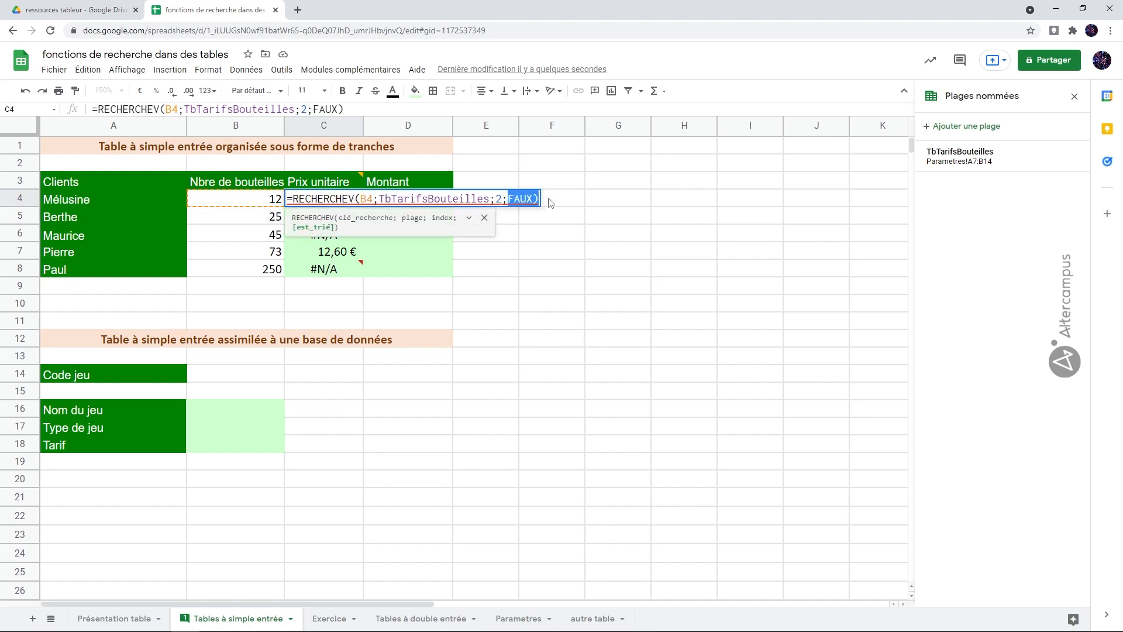
key(BackSpace)
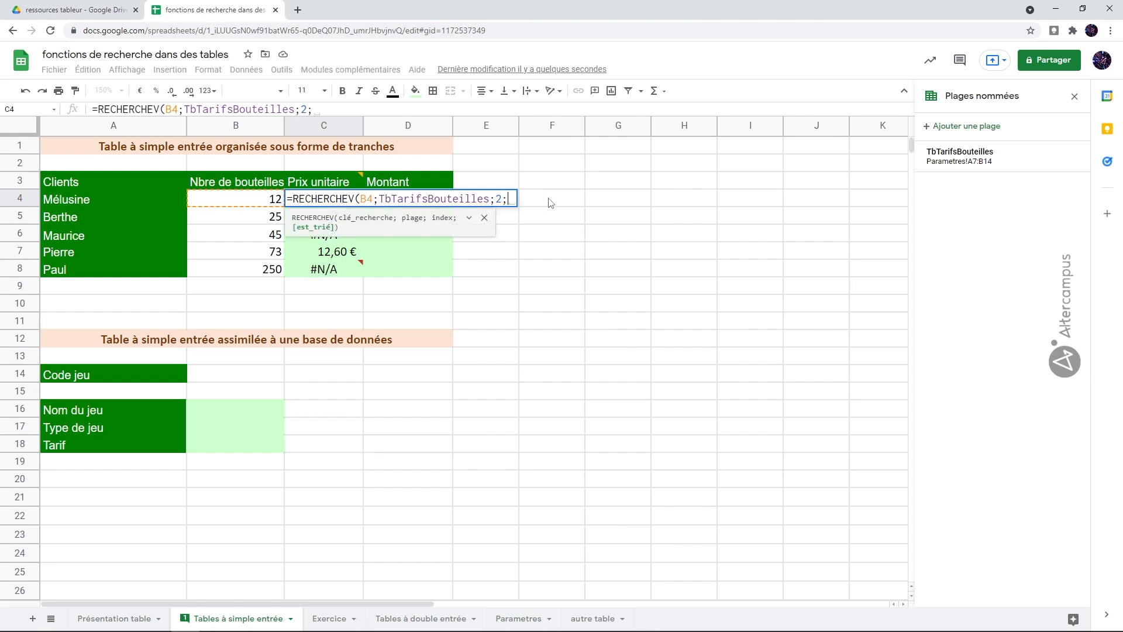
text(vrai)
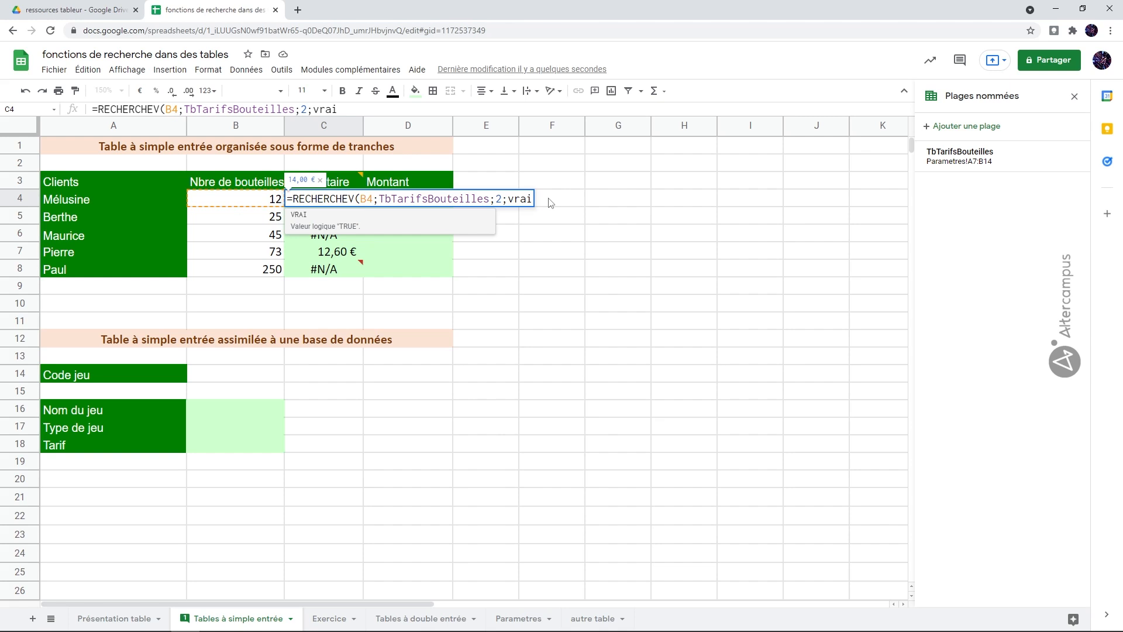
text())
key(Return)
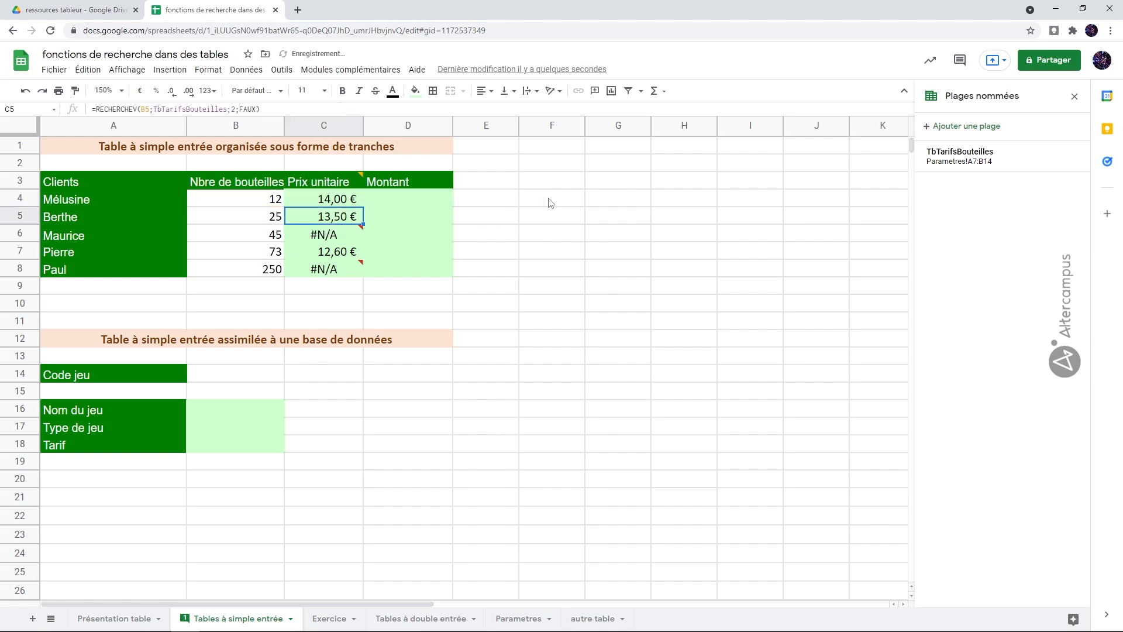
click(348, 202)
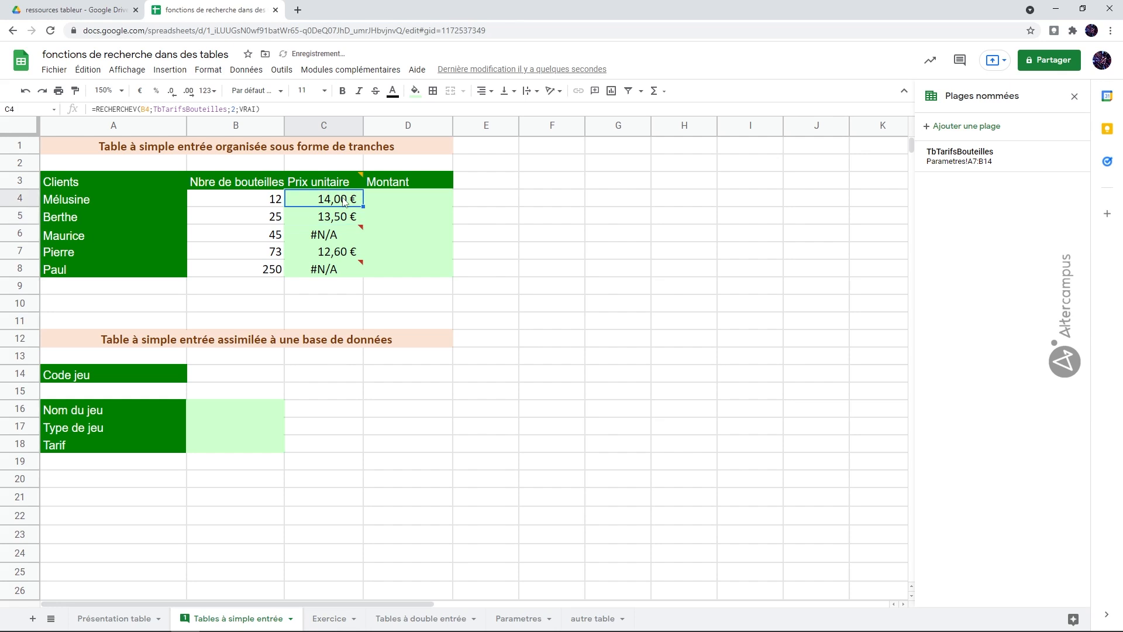
drag(363, 206, 354, 270)
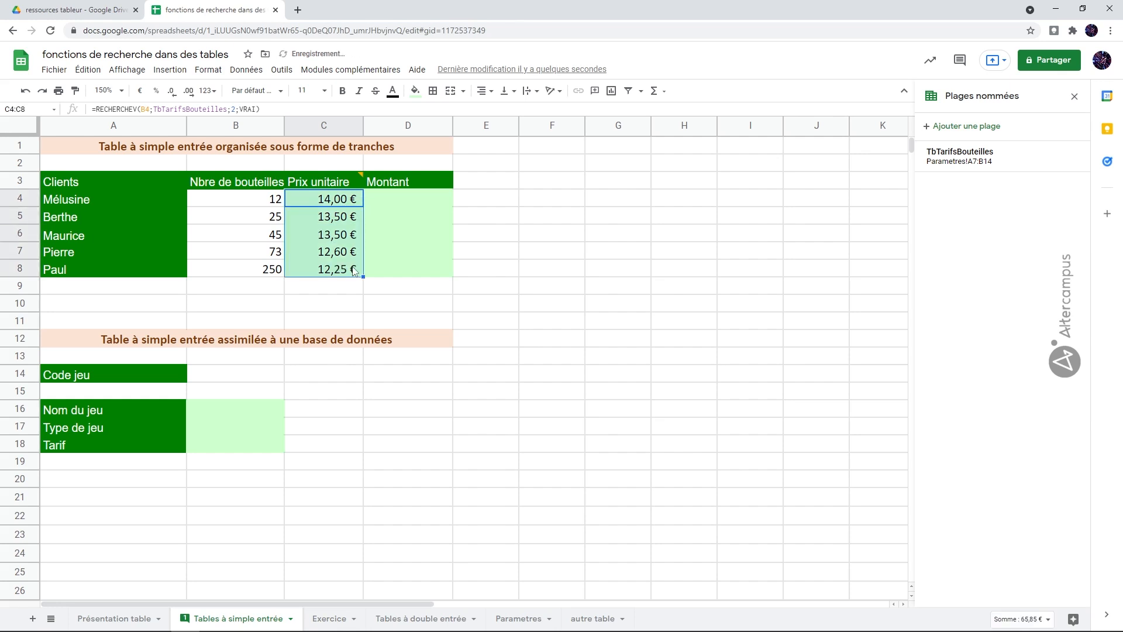
Calculate the Montant in D4 with =B4*C4 and accept the suggested autofill for D5 to D8
click(410, 203)
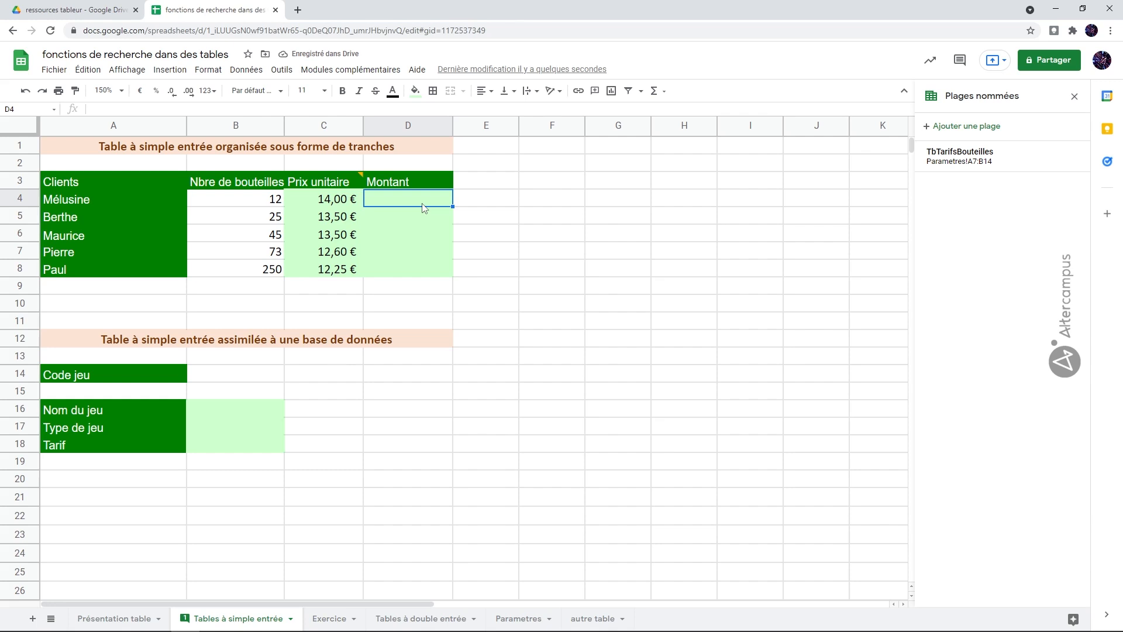
text(=)
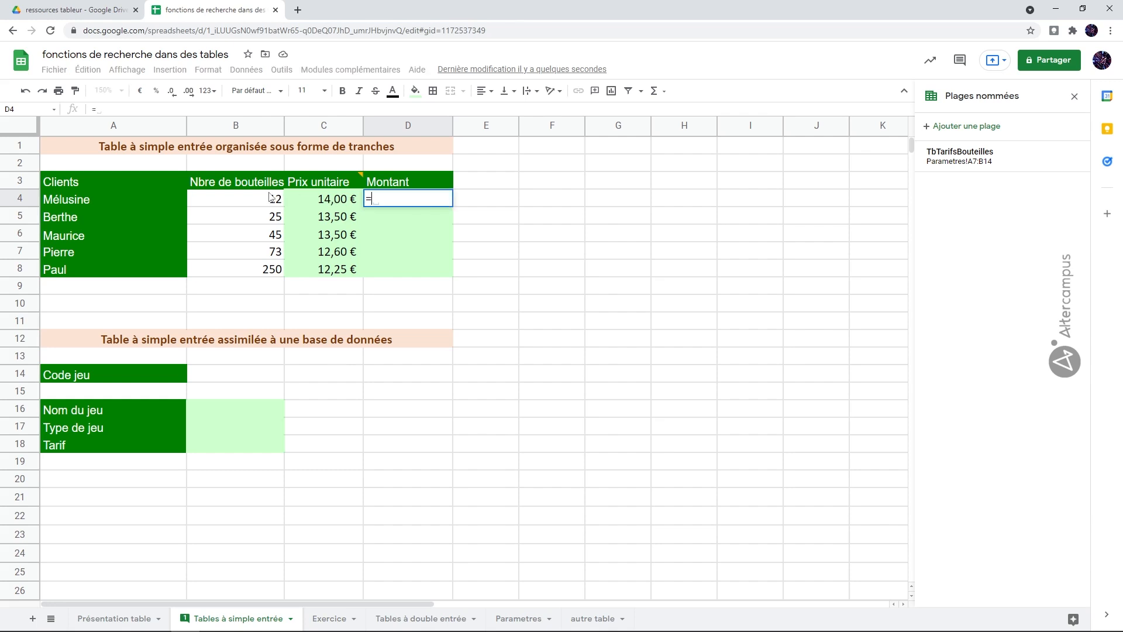
click(271, 197)
text(*)
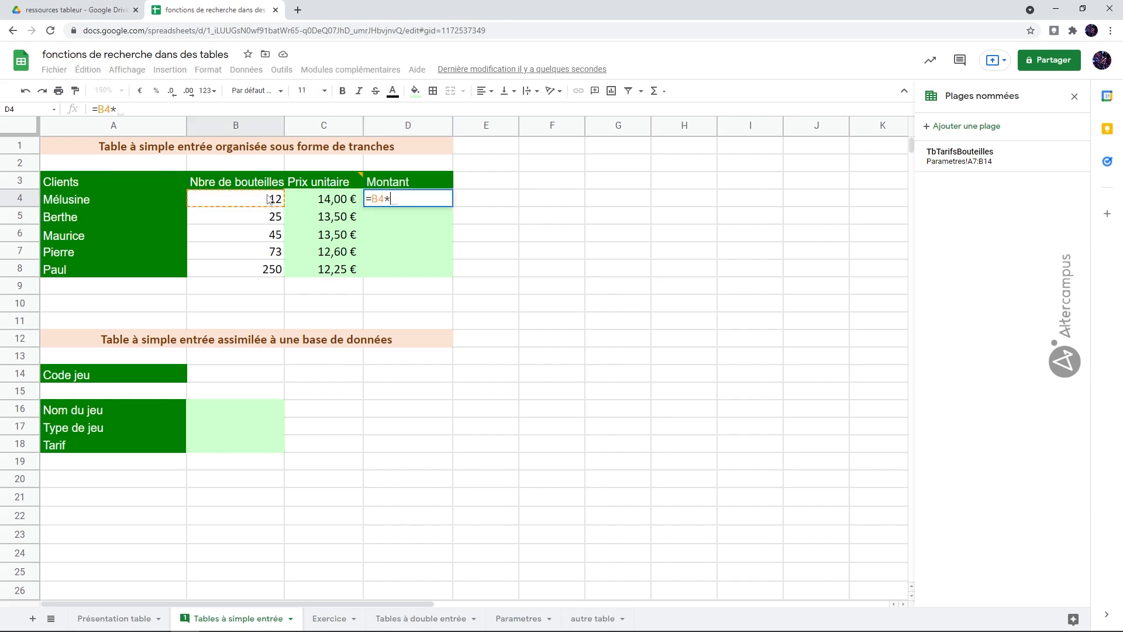
click(307, 203)
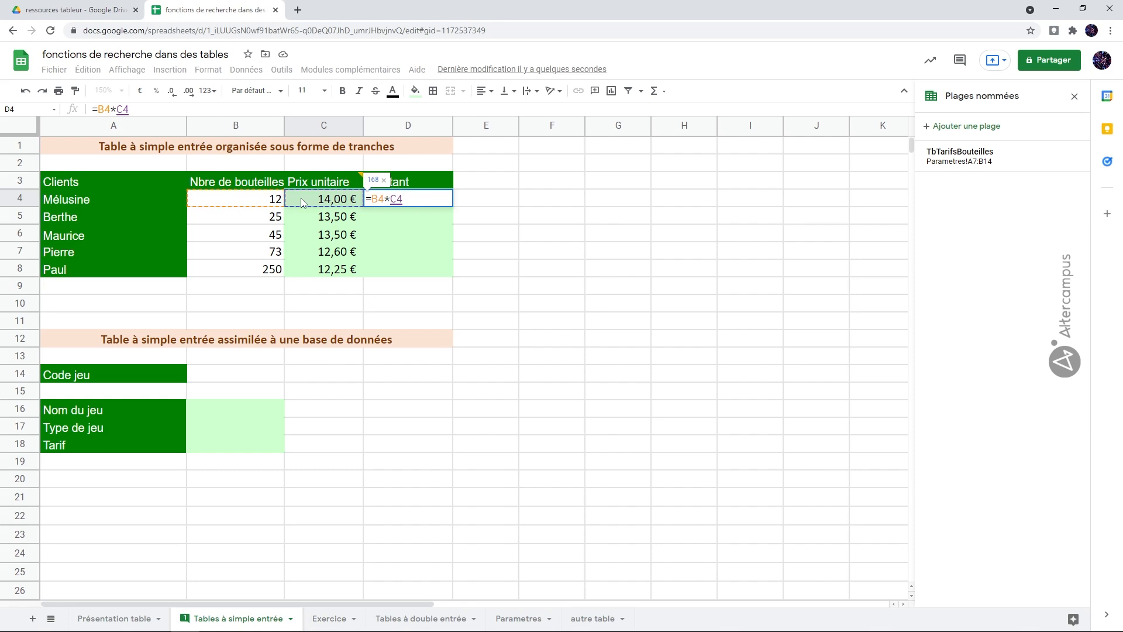
key(Return)
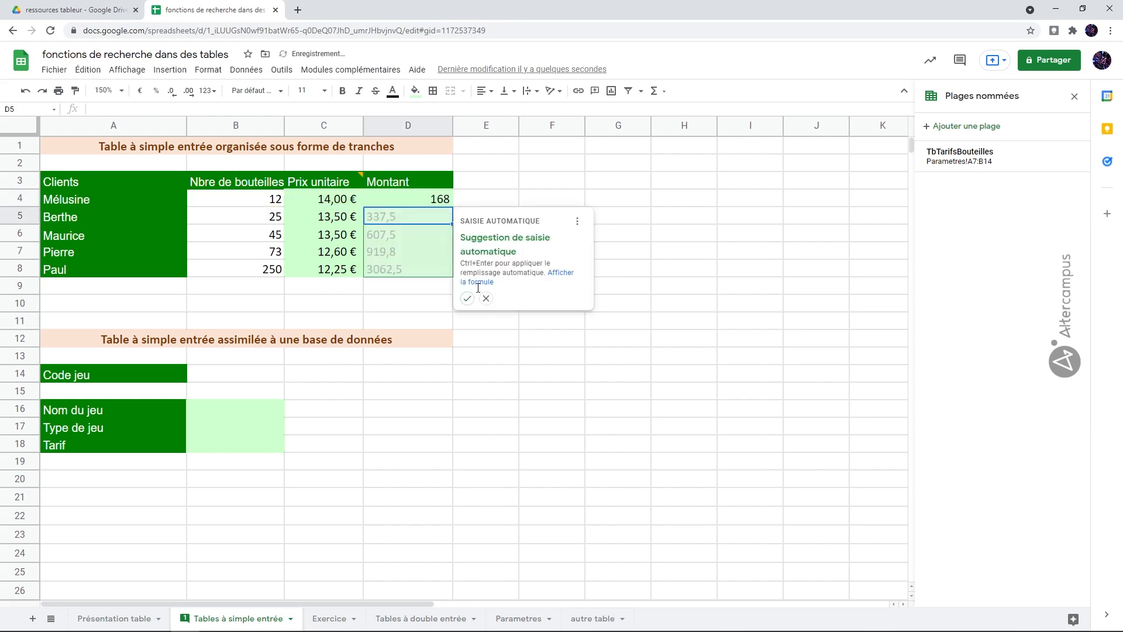
click(467, 298)
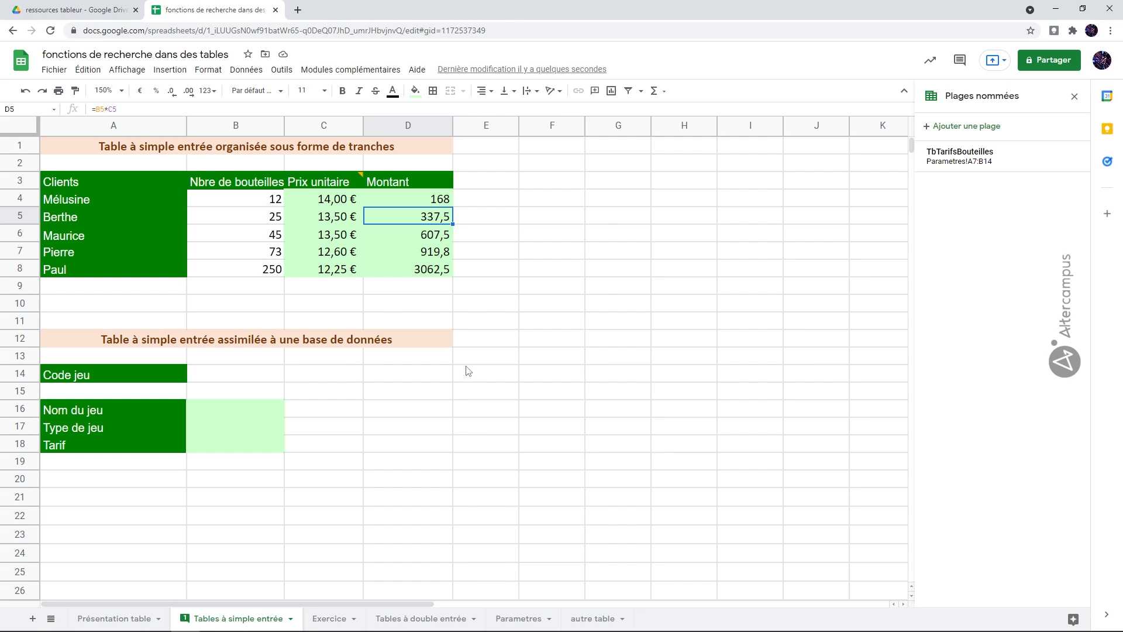
Insert a column to the right of the Montant column on Tables à simple entrée and enter px unitaire as its heading in E3
click(517, 619)
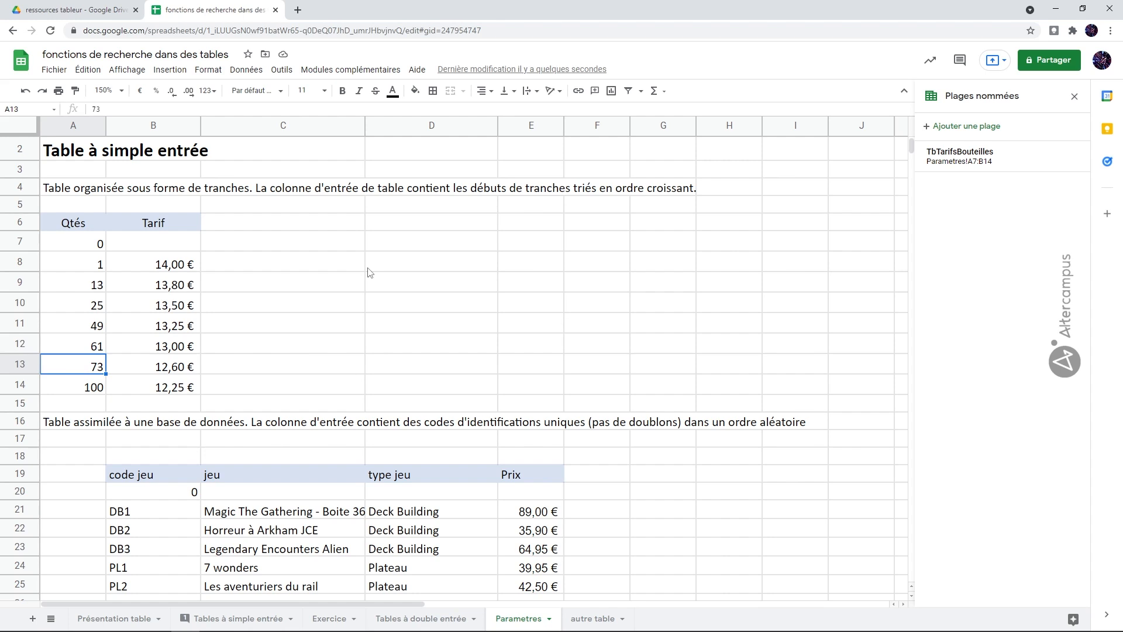
click(268, 620)
click(404, 126)
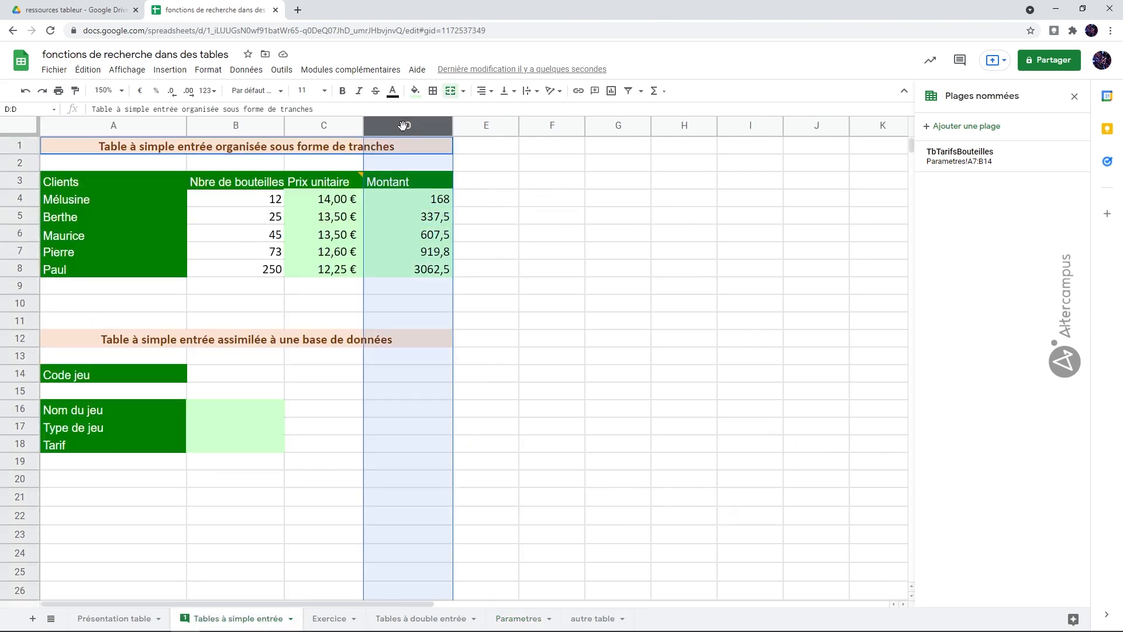
right_click(404, 127)
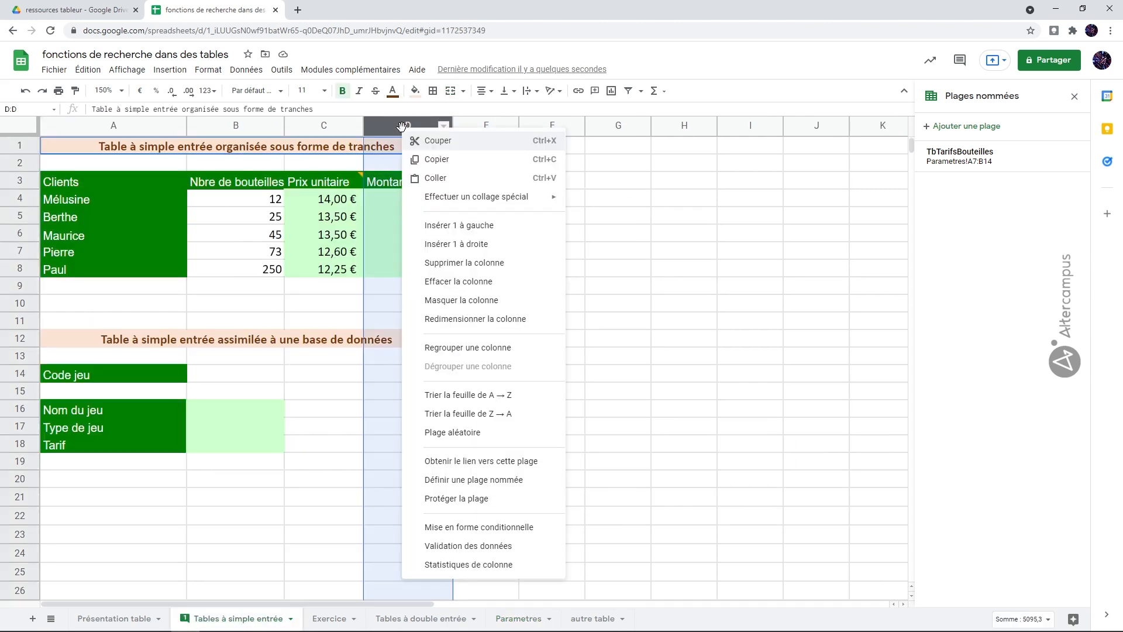
click(465, 244)
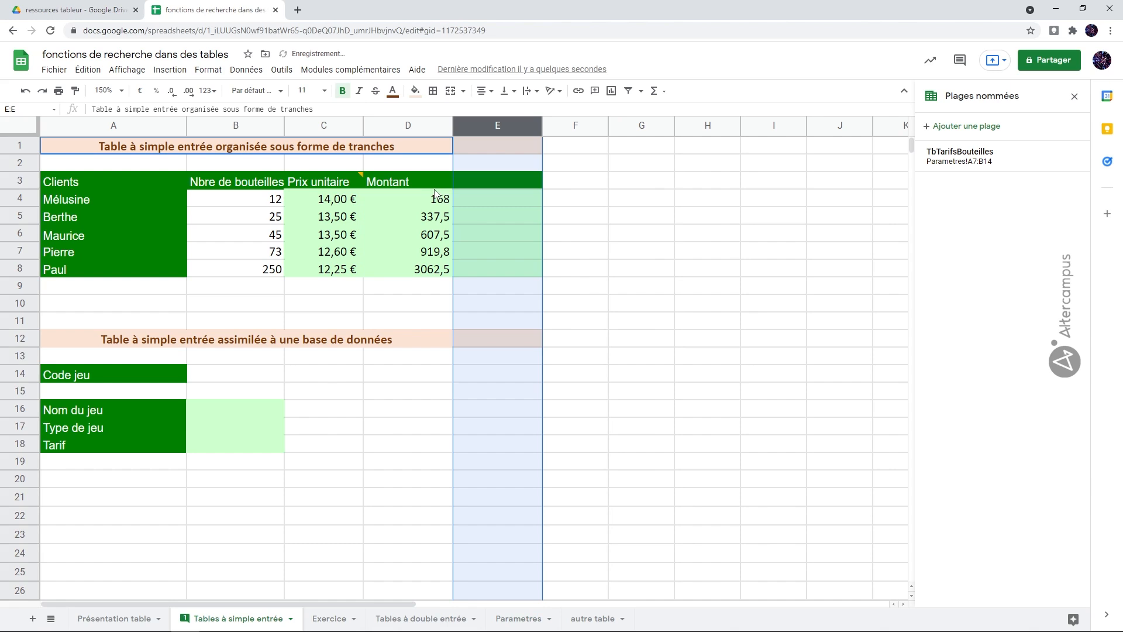
click(495, 180)
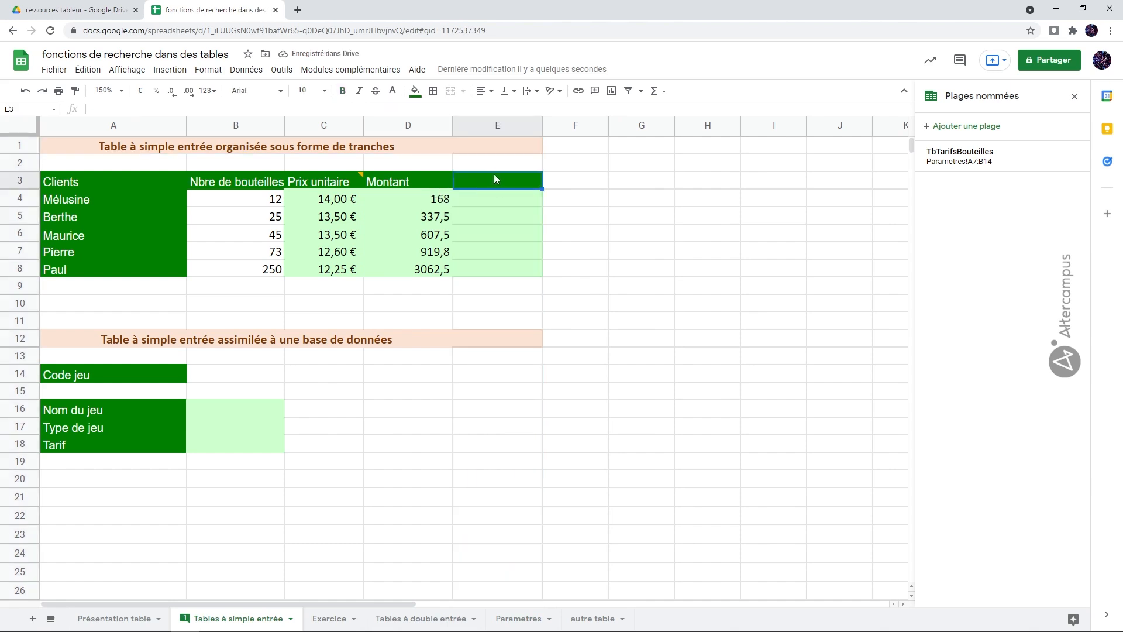
text(px unitaire)
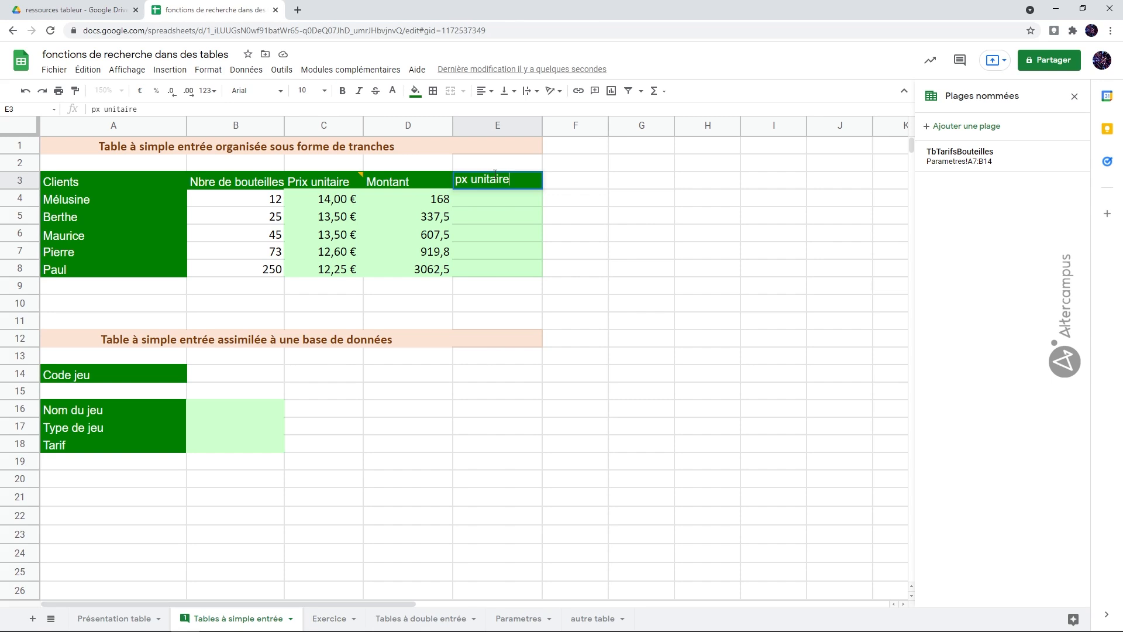
key(Return)
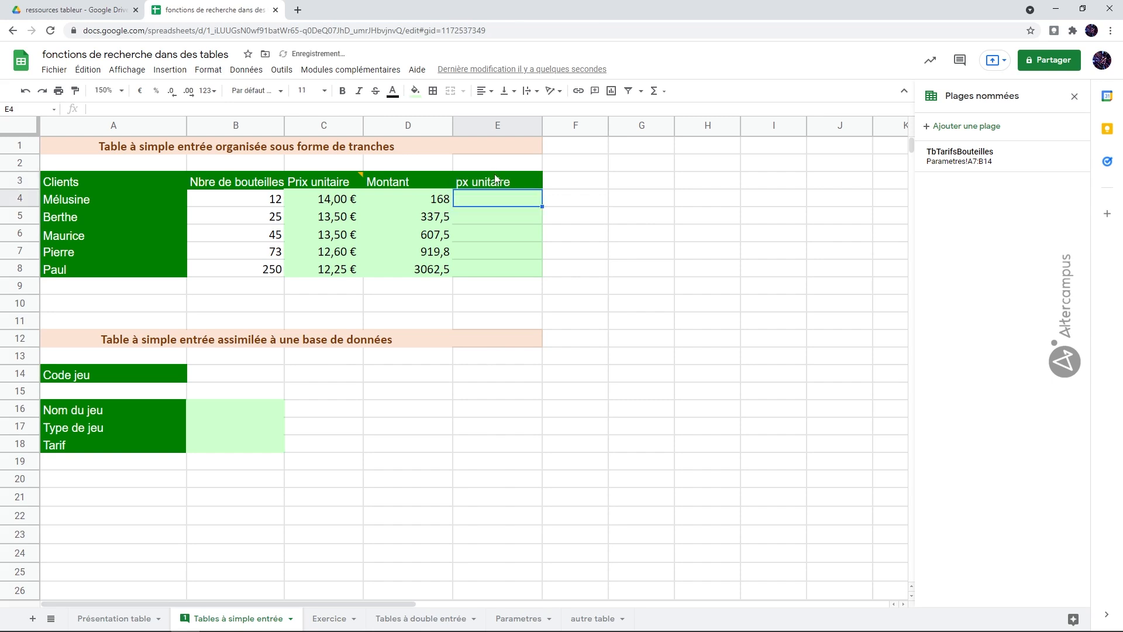
Enter =RECHERCHE(B4;TbTarifsBouteilles) in cell E4 to look up the unit price of the first client
text(=recherche()
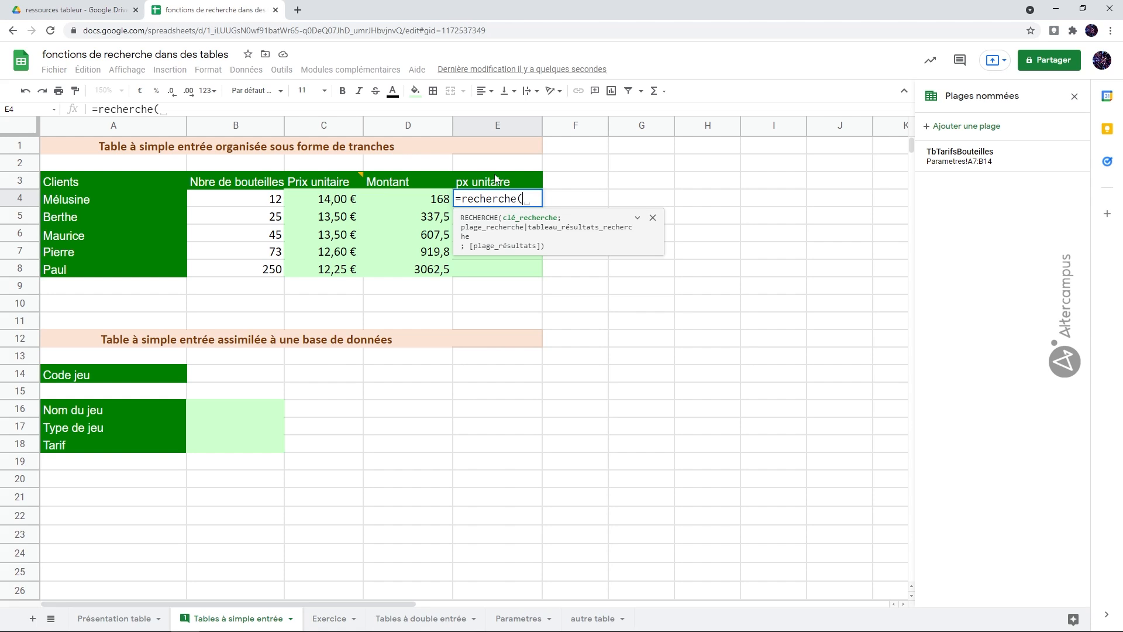
click(264, 200)
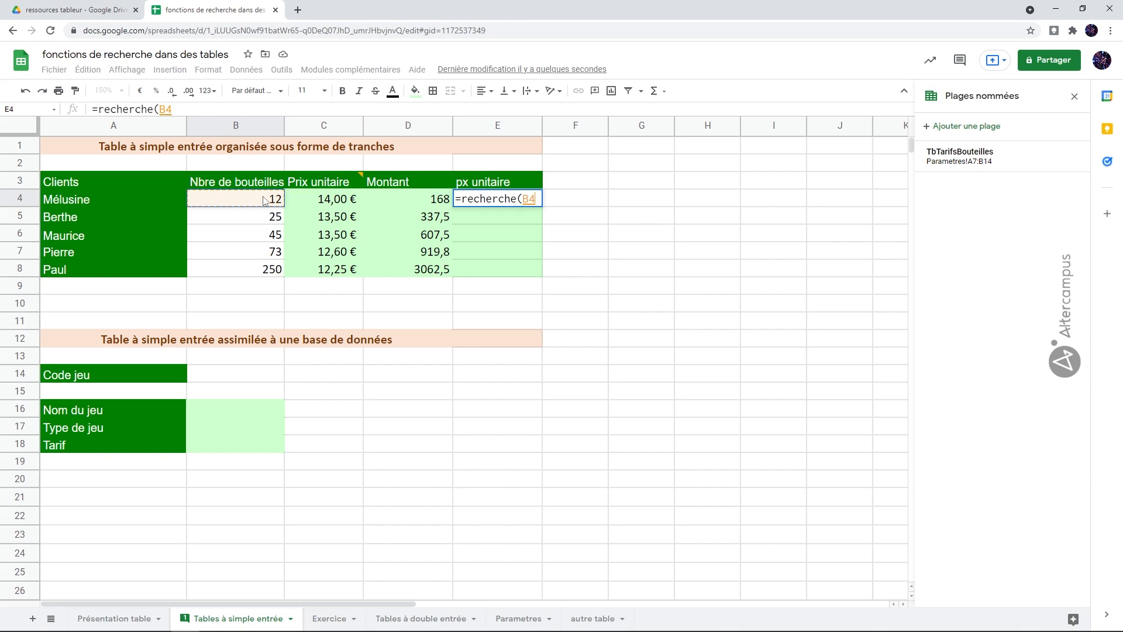
text(;tb)
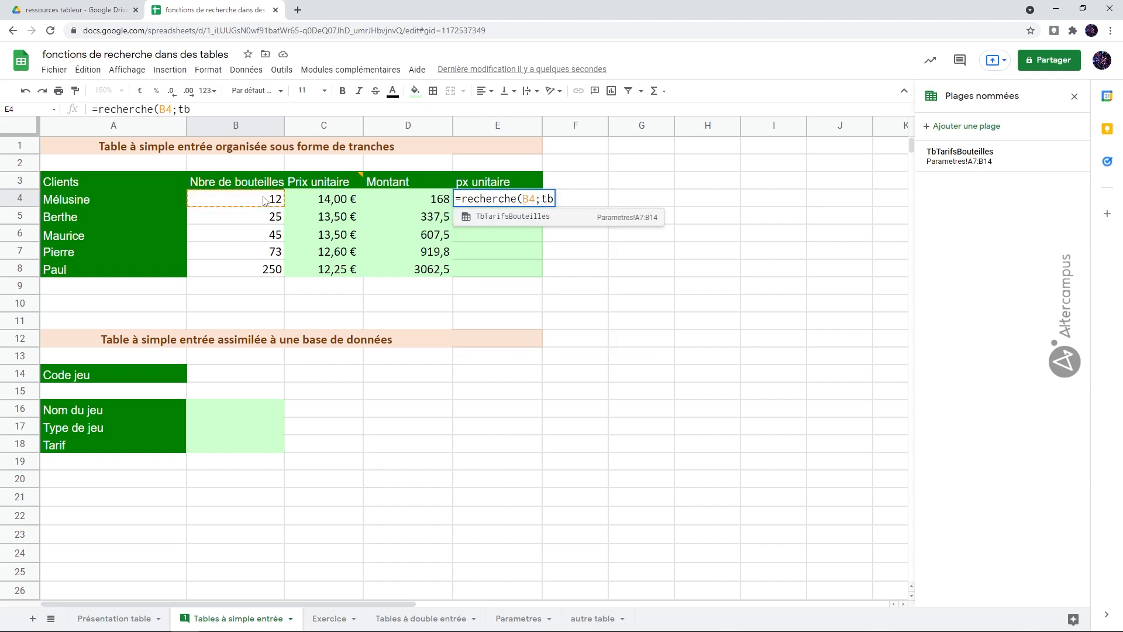
click(484, 216)
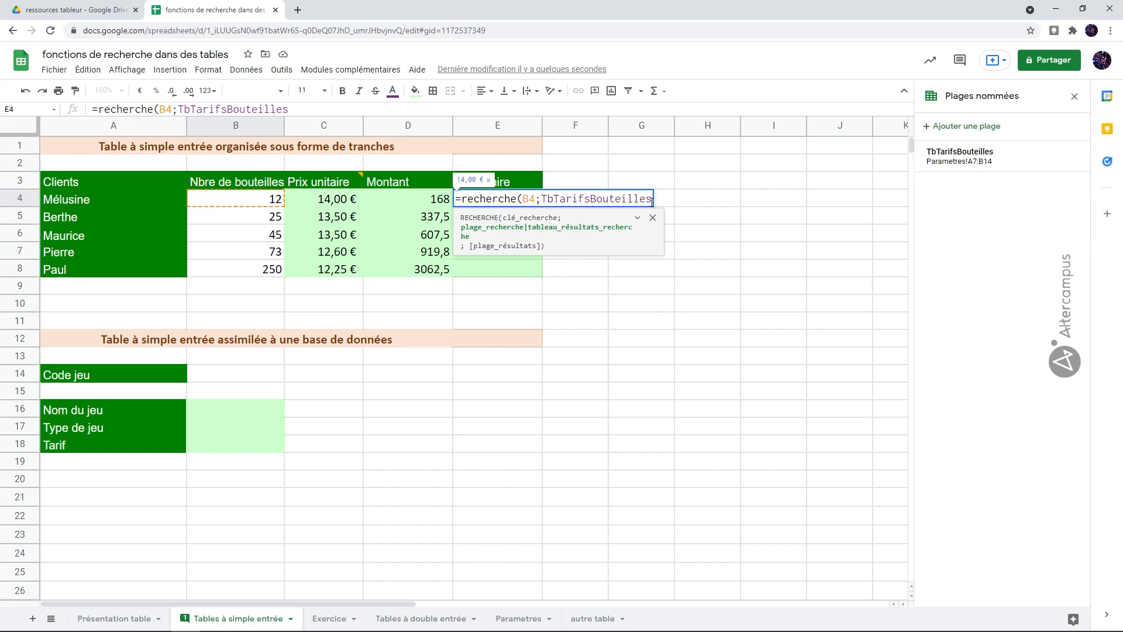
text())
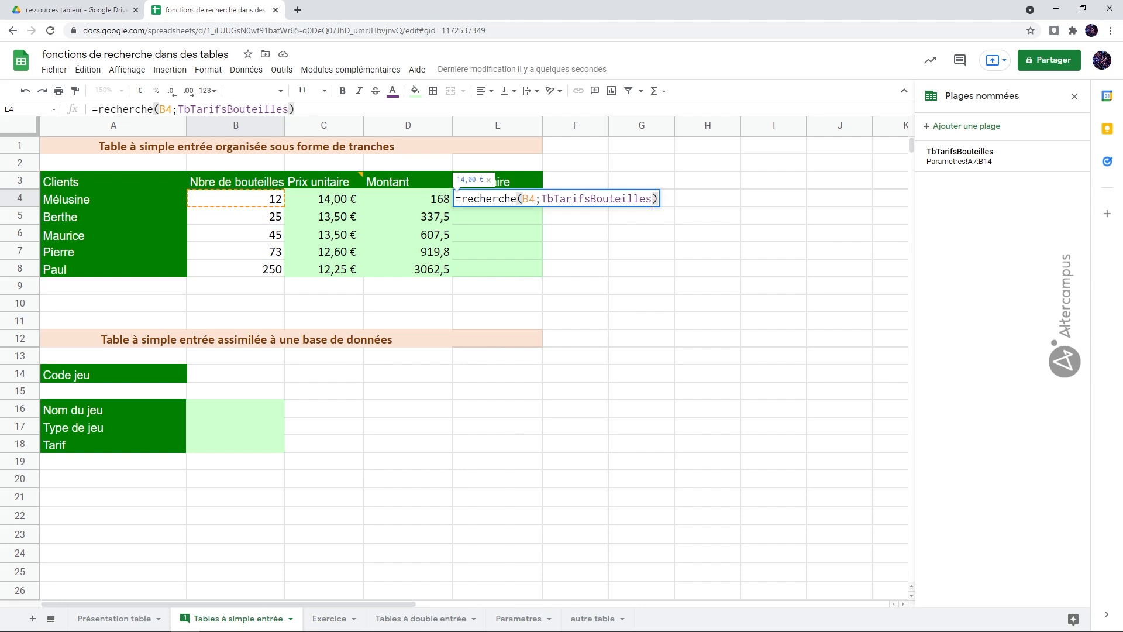
key(Return)
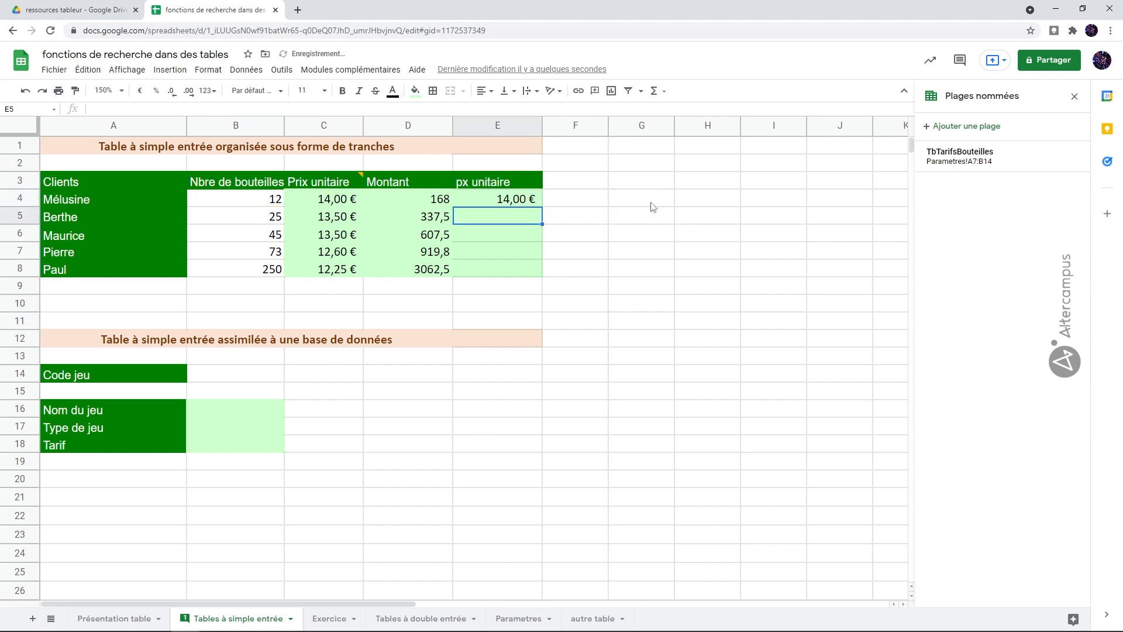
Fill the E4 formula down to E8 and close the named ranges pane
click(527, 200)
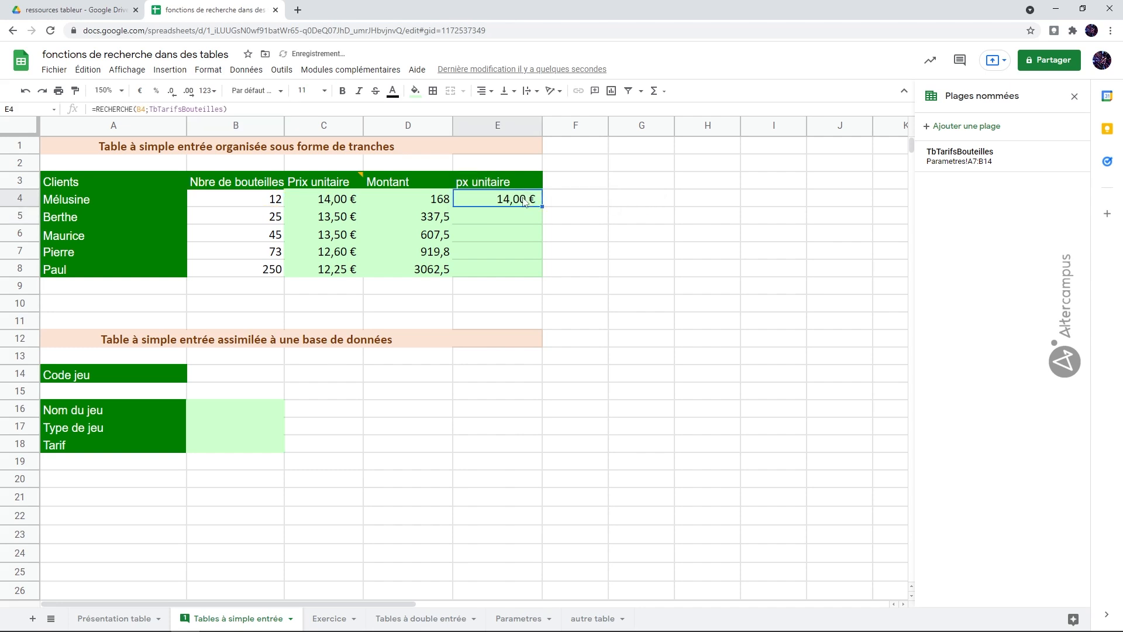
double_click(542, 206)
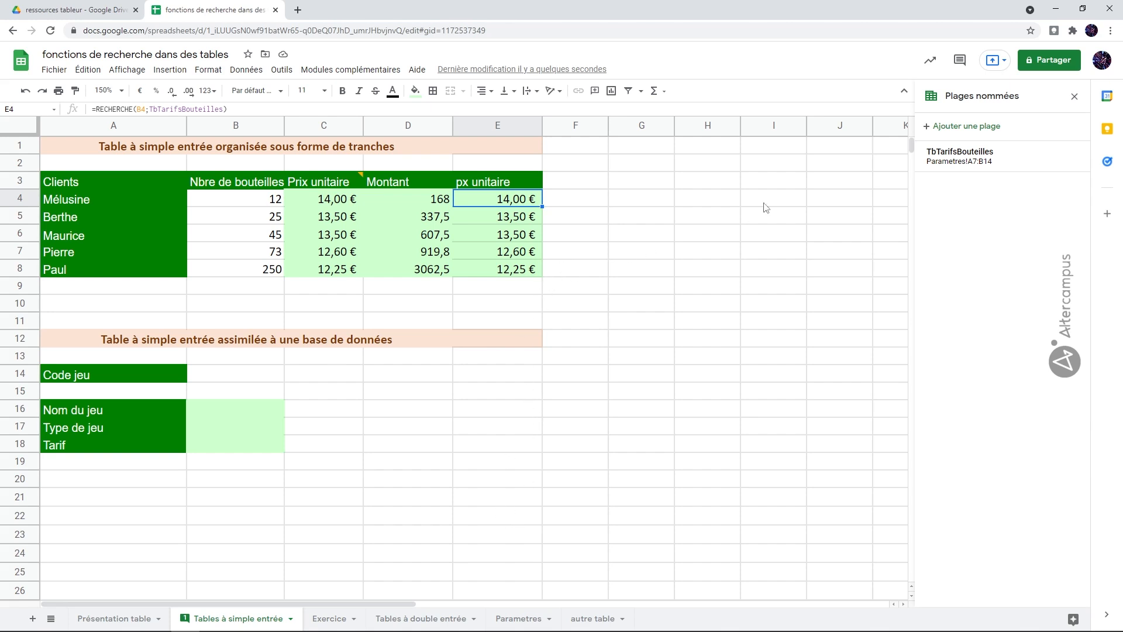
click(1074, 97)
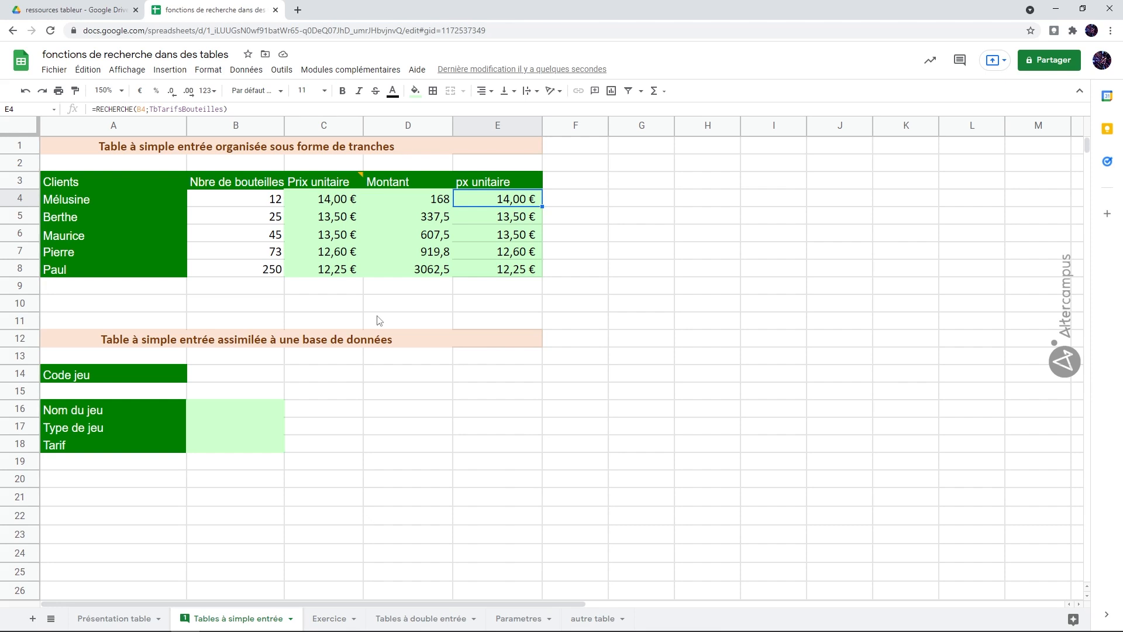
Insert a row above row 15 on the Parametres sheet, just below the bottle price brackets
click(337, 202)
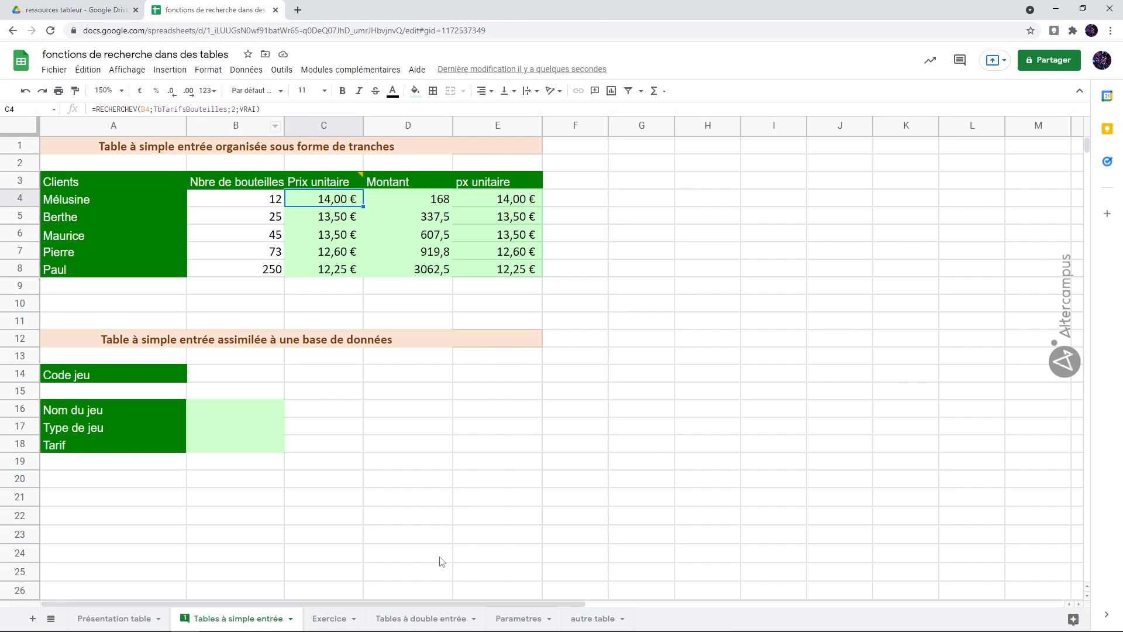
click(512, 619)
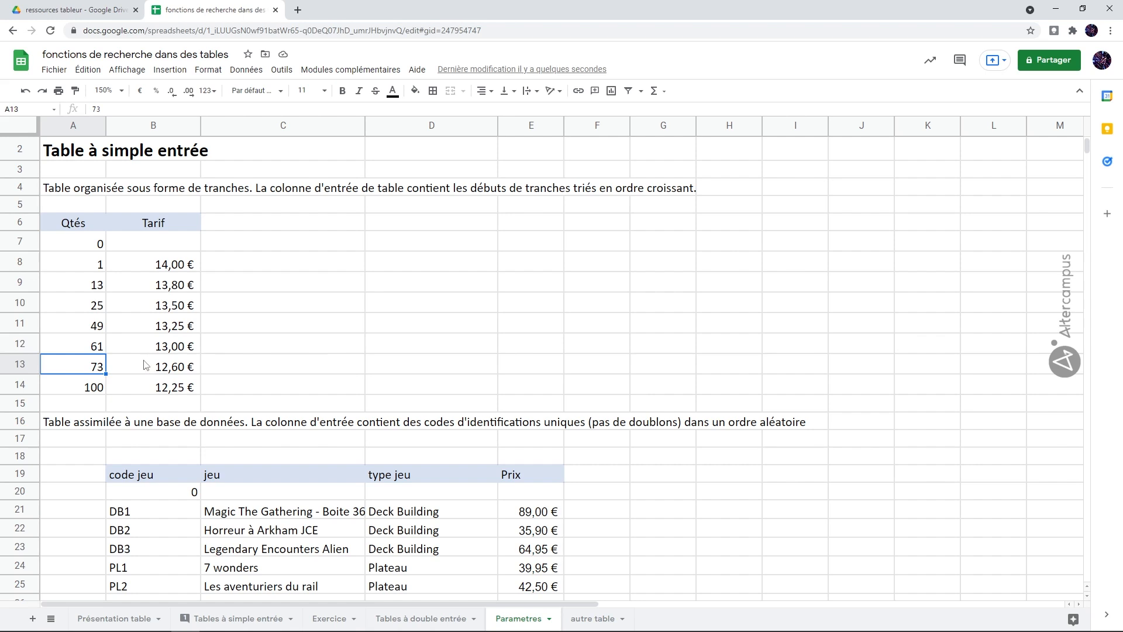
click(32, 403)
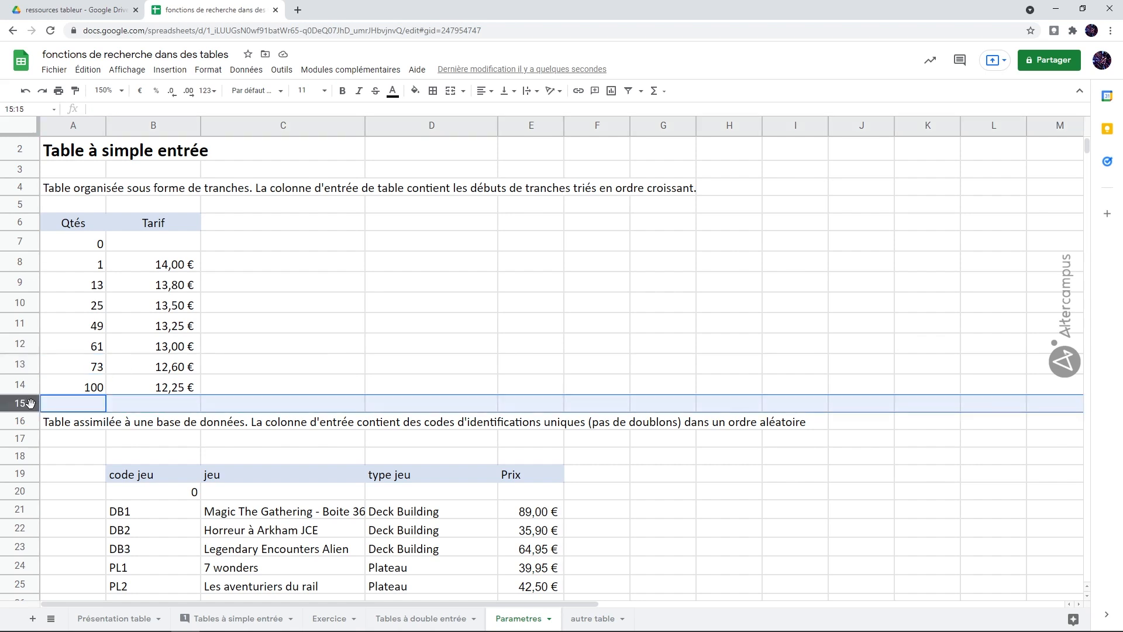
right_click(32, 406)
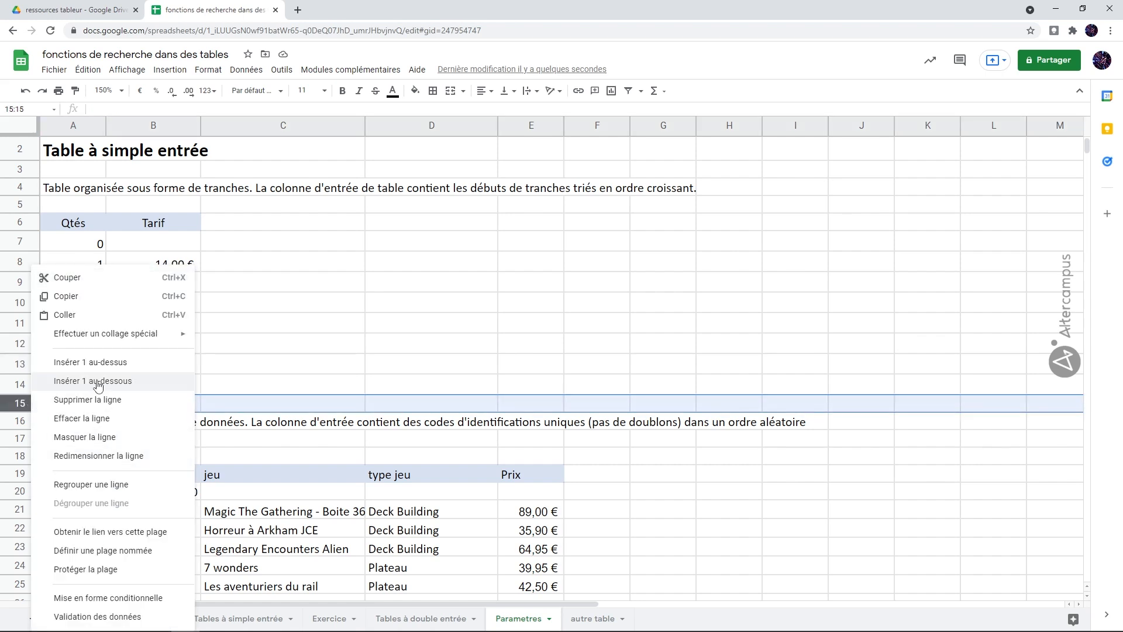
click(107, 362)
Add a new price bracket in row 15 with quantity 200 in A15 and tarif 12 in B15
click(101, 404)
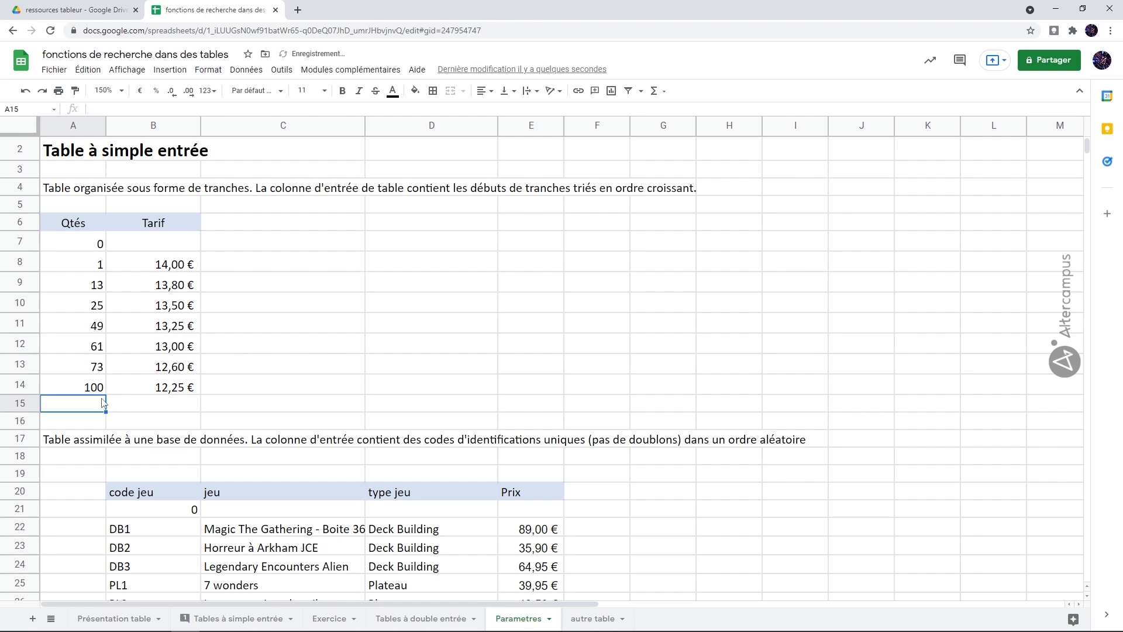
text(200)
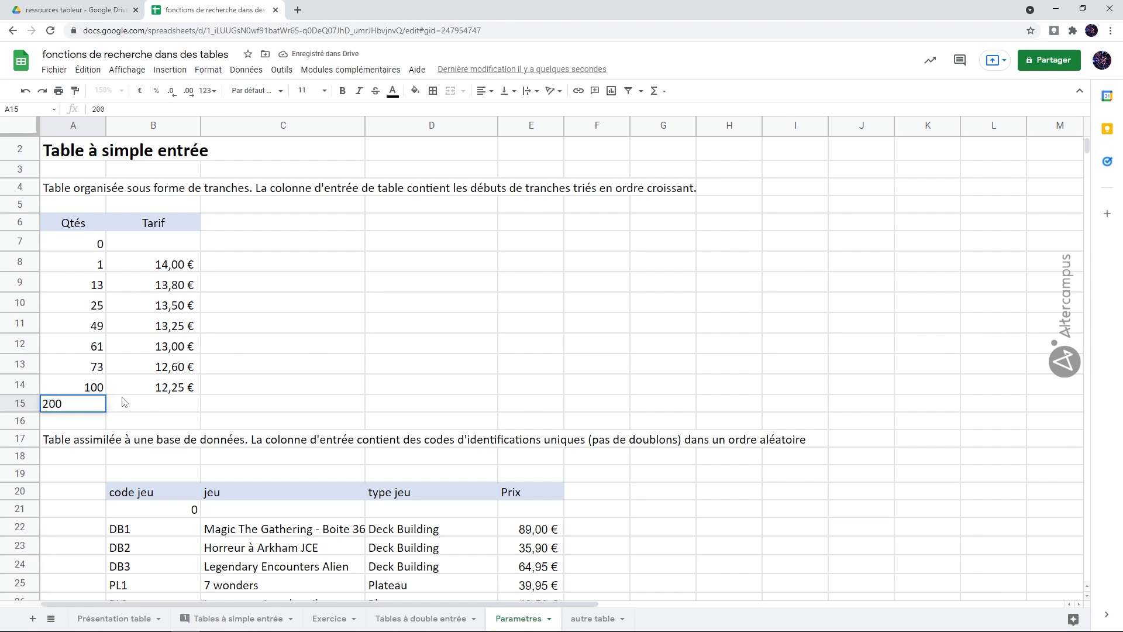
click(141, 408)
text(12)
key(Return)
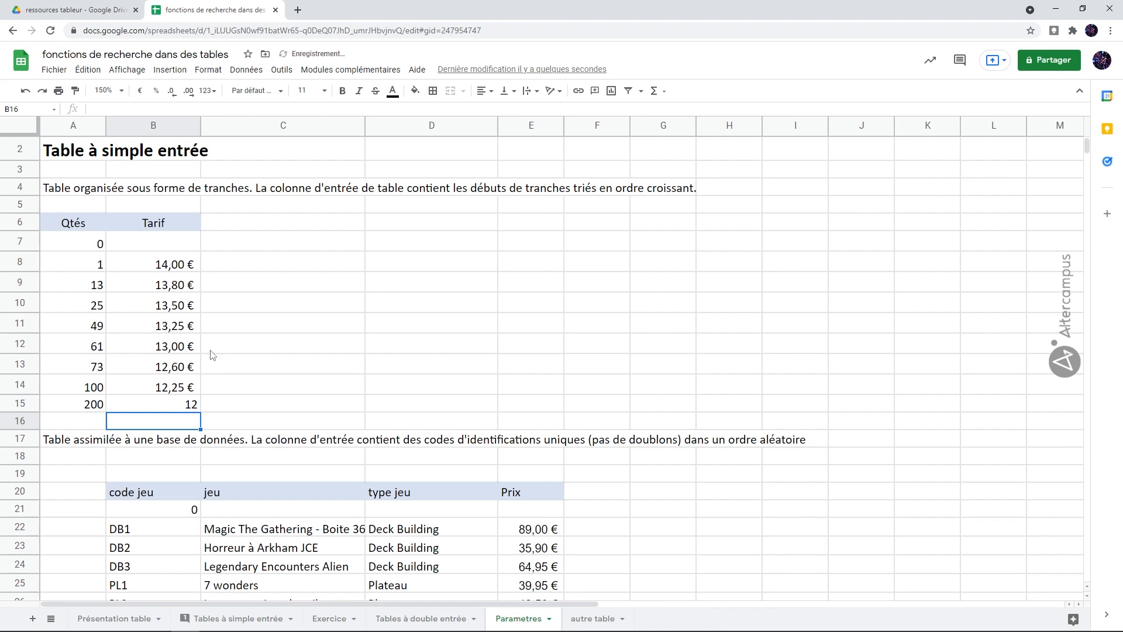
Change the named range TbTarifsBouteilles to Parametres!A7:B15 so it includes the new bracket row
click(359, 342)
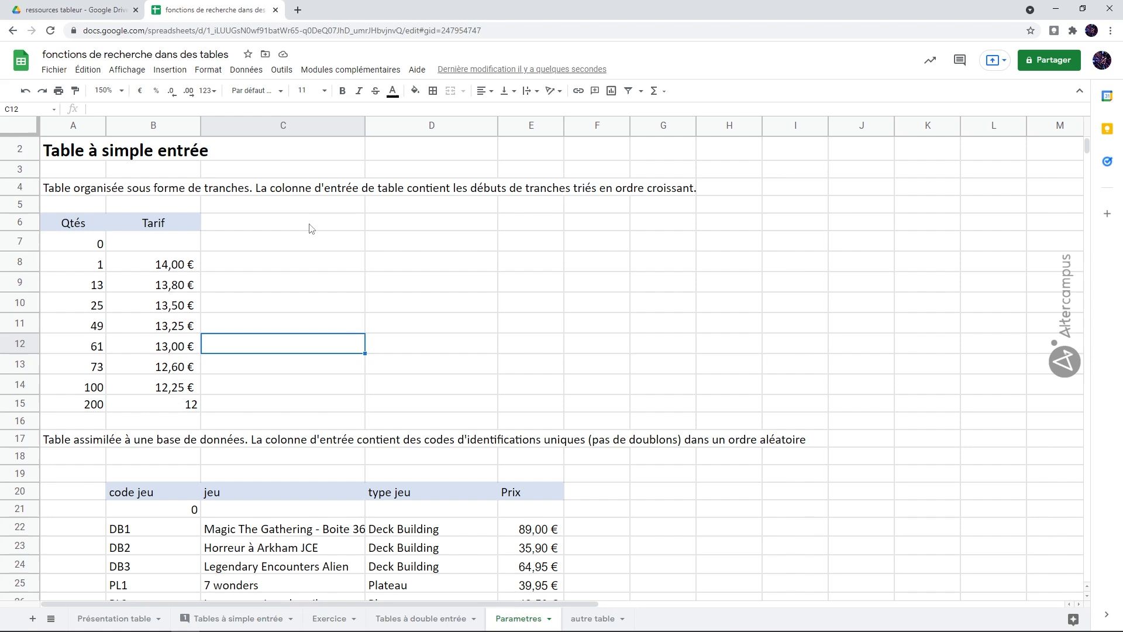
click(246, 70)
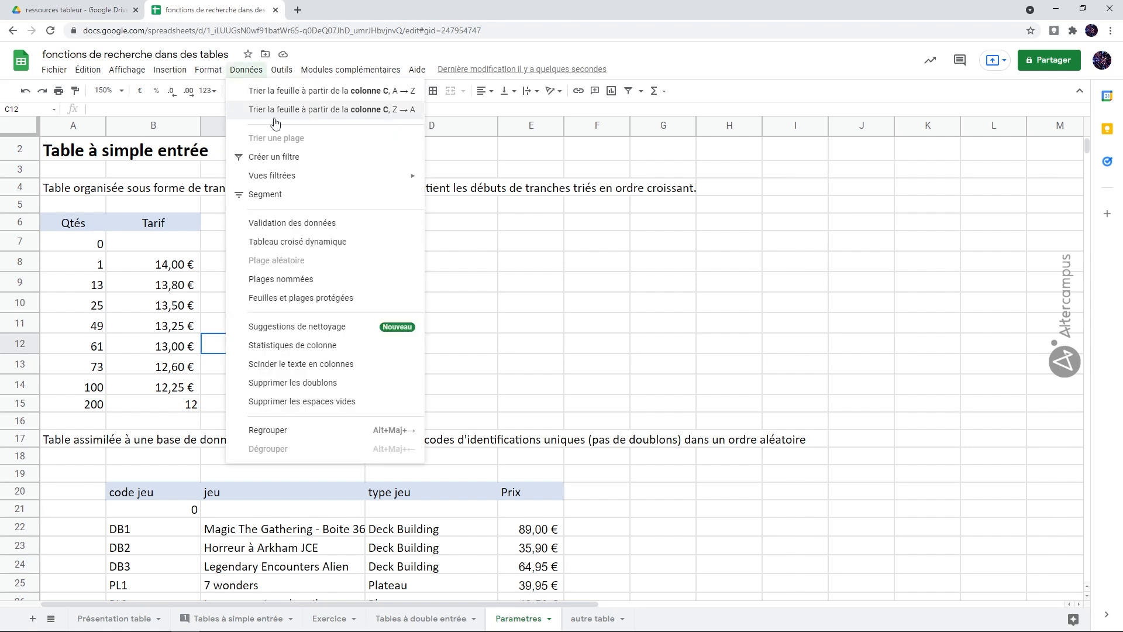
click(318, 277)
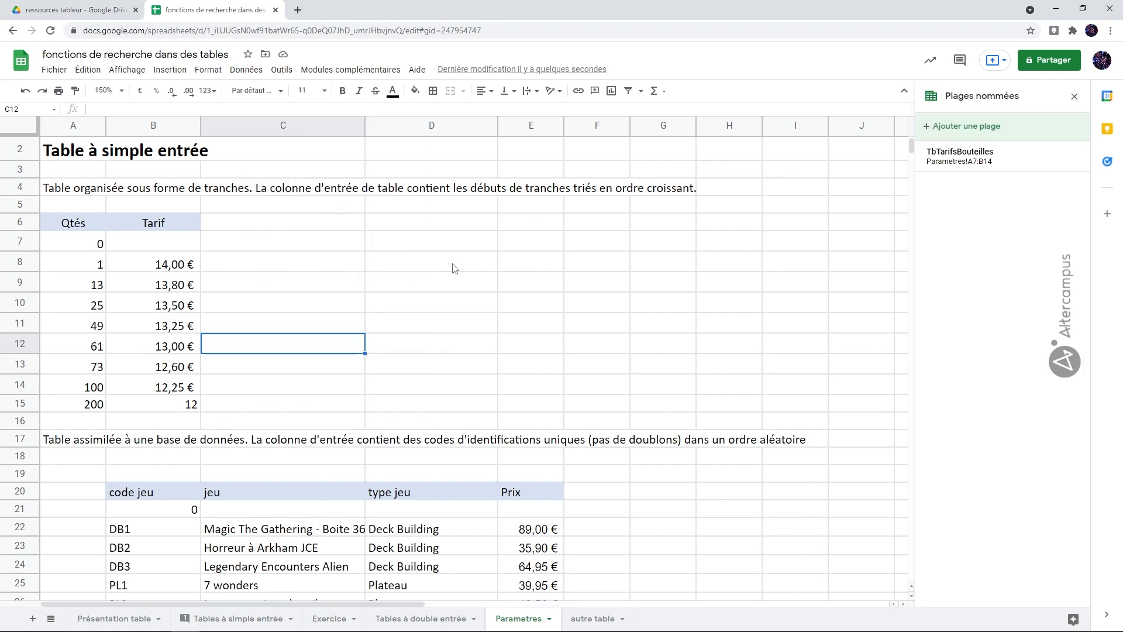
click(972, 161)
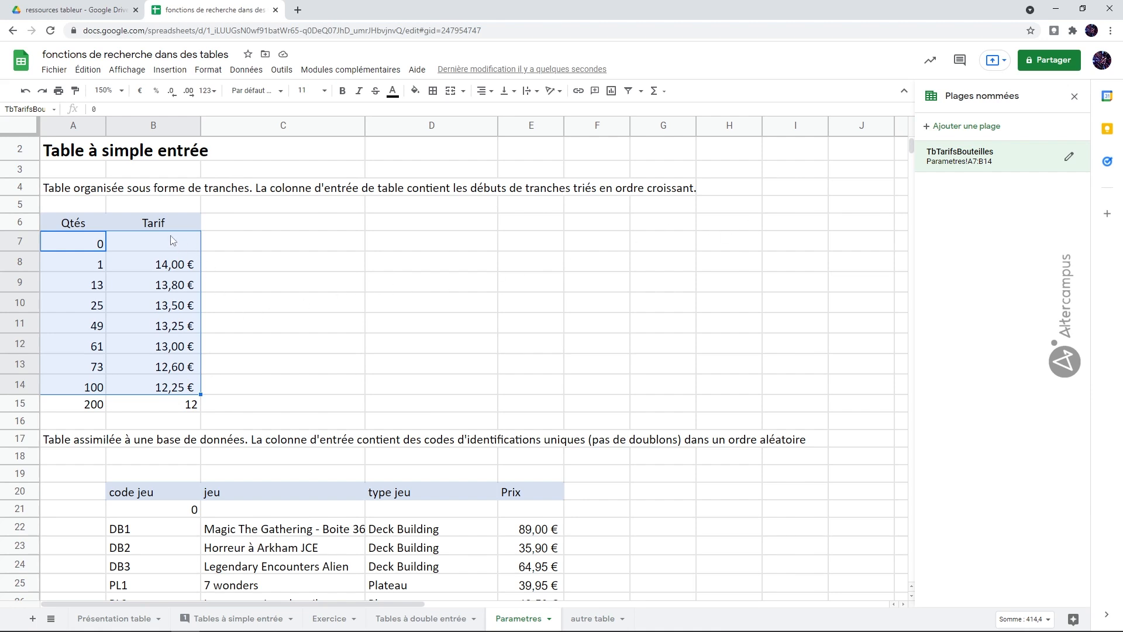
click(1070, 158)
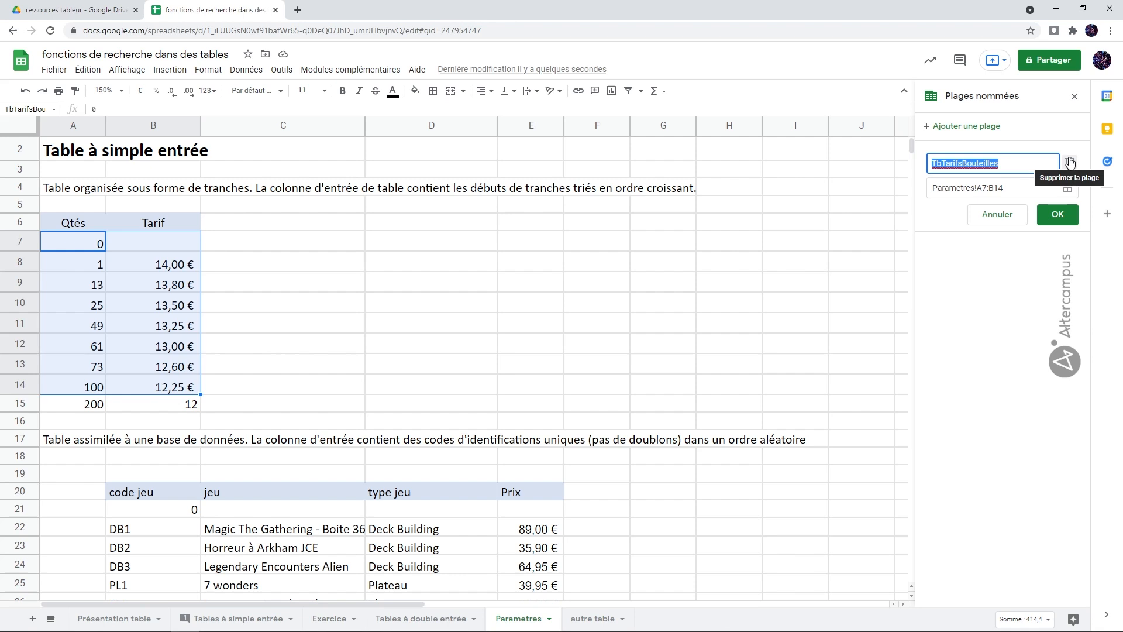
click(1018, 188)
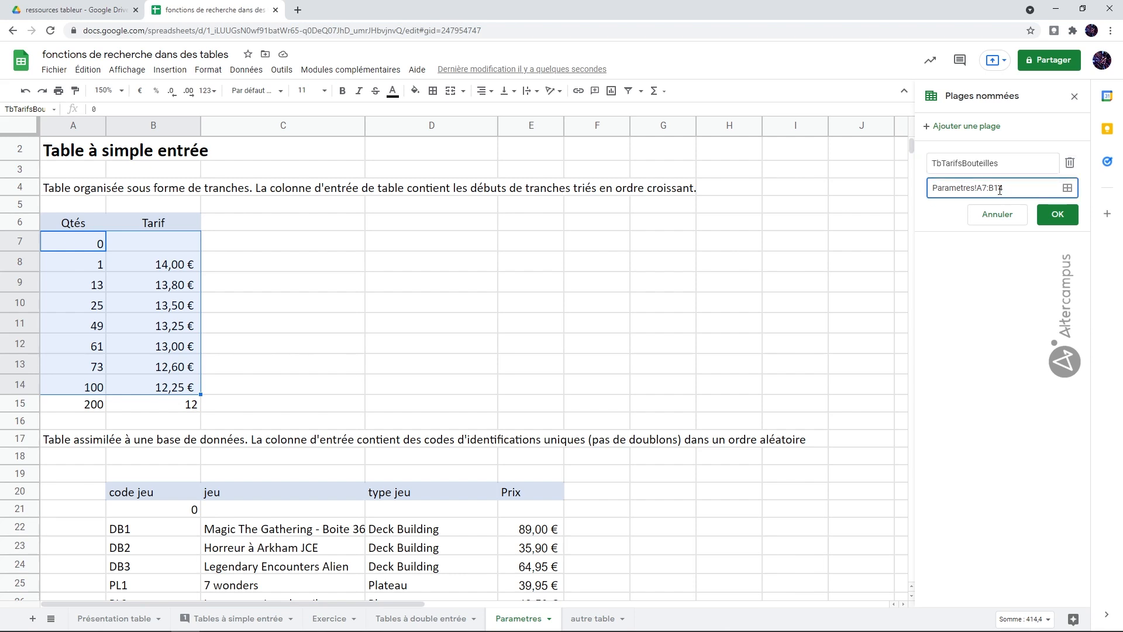
drag(999, 189, 1007, 190)
text(5)
click(1057, 214)
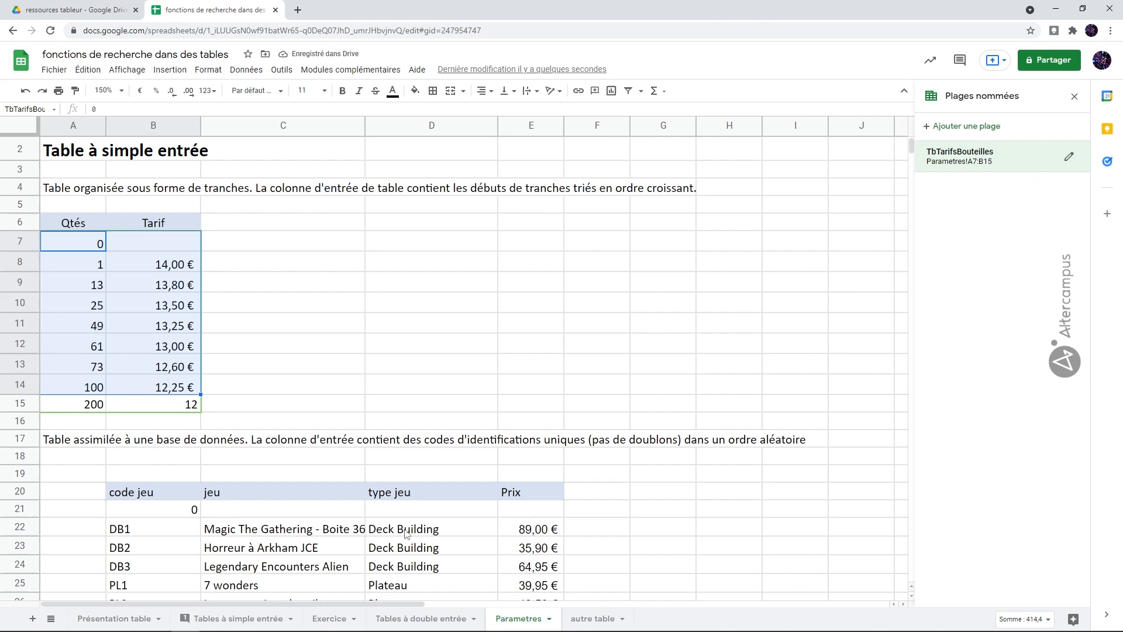
Check the bottle count in B8 and its looked-up price in C8 on Tables à simple entrée against the Parametres brackets
click(277, 623)
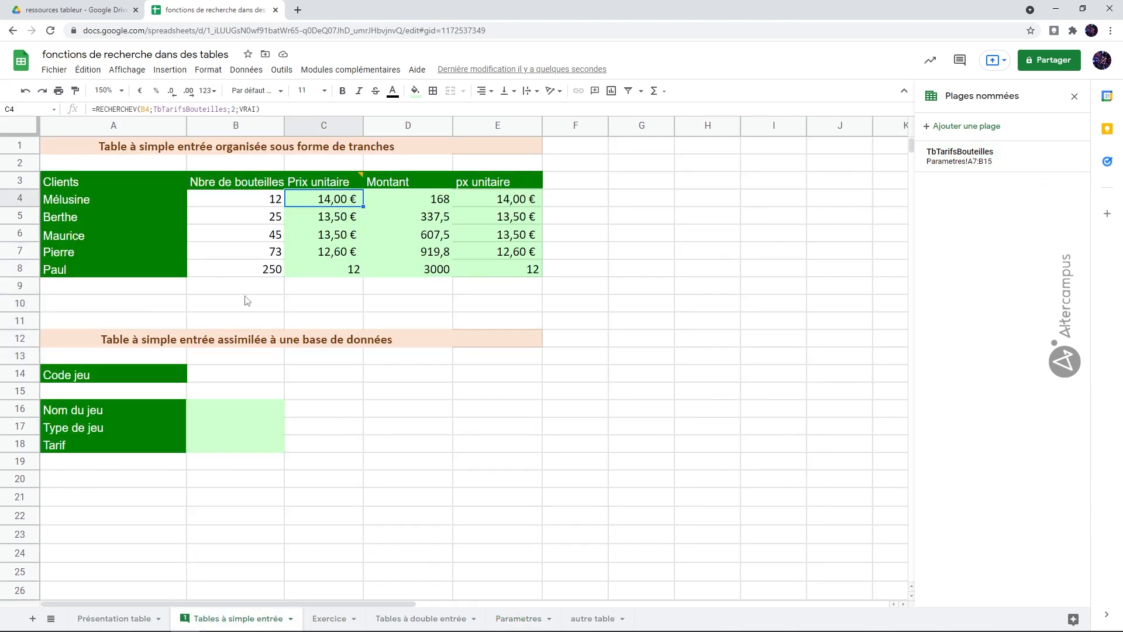
click(260, 273)
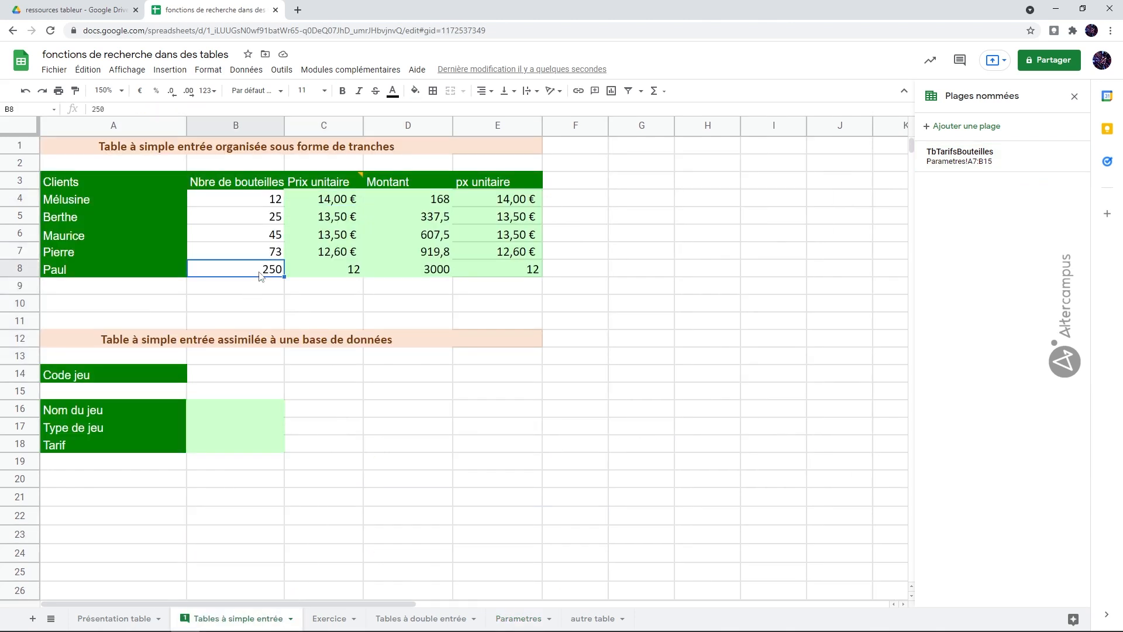
click(350, 274)
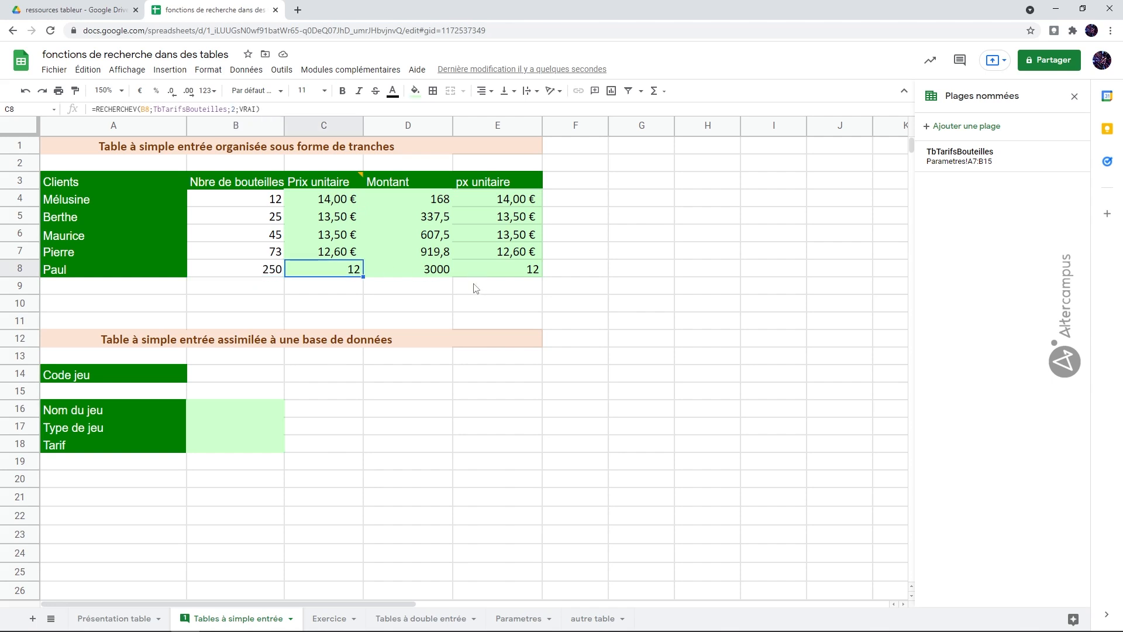
click(518, 618)
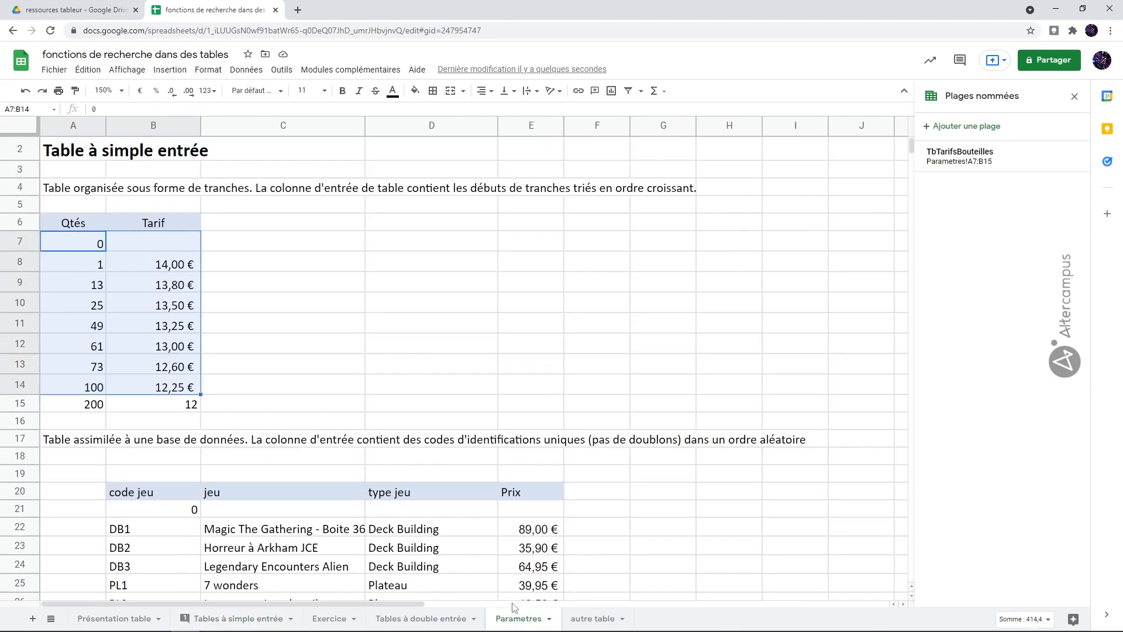
click(339, 355)
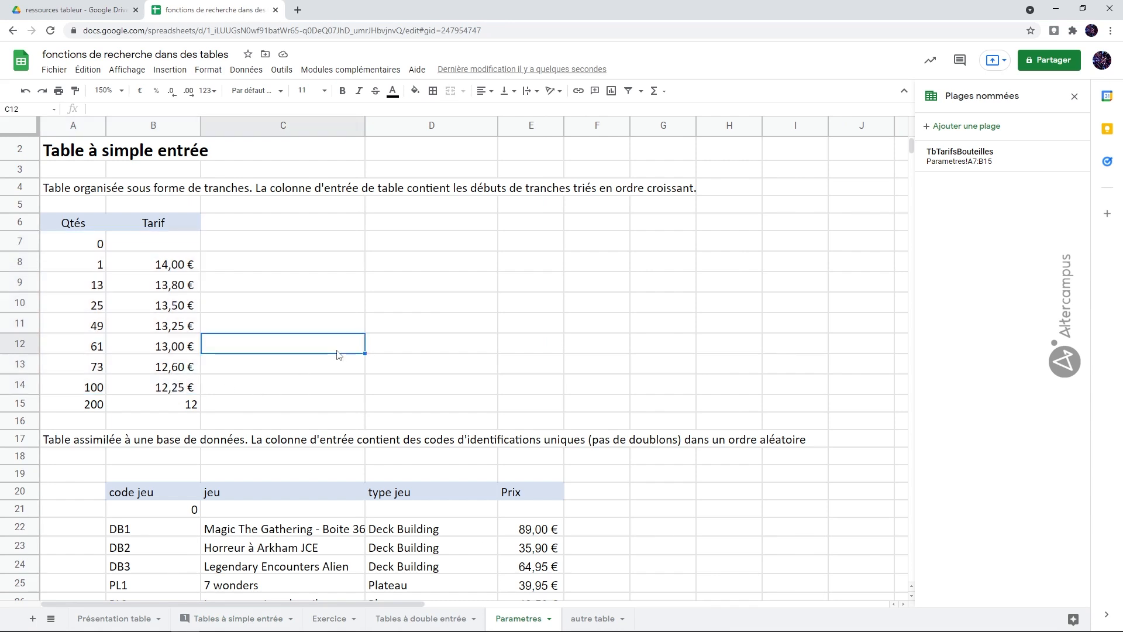